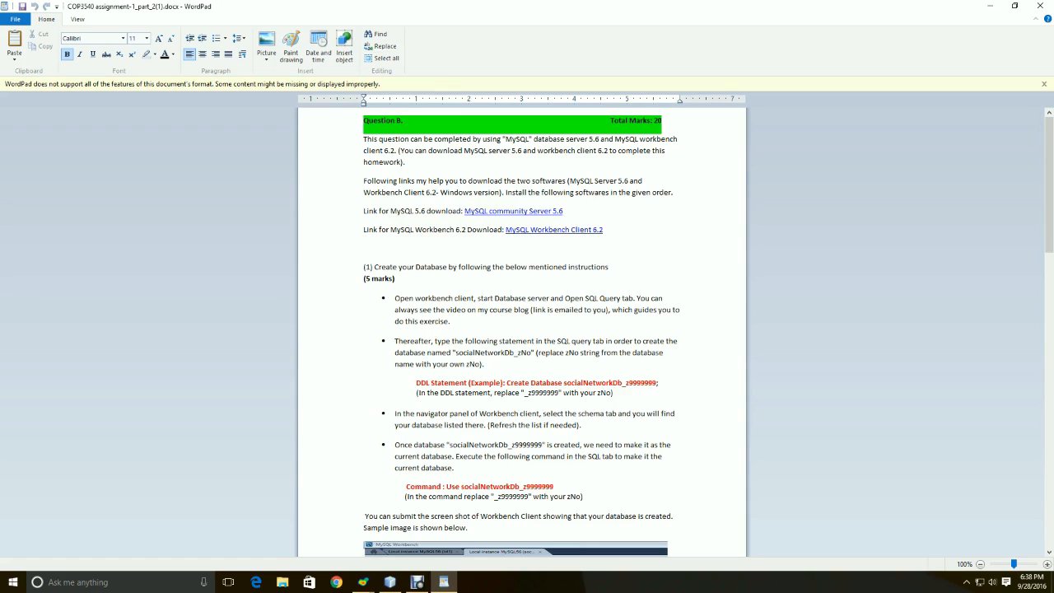
Select the MySQL 5.6 download line in WordPad and Ctrl+click the 'MySQL community Server 5.6' link
{"action": "left_click_drag", "start_coordinate": [364, 212], "coordinate": [564, 213]}
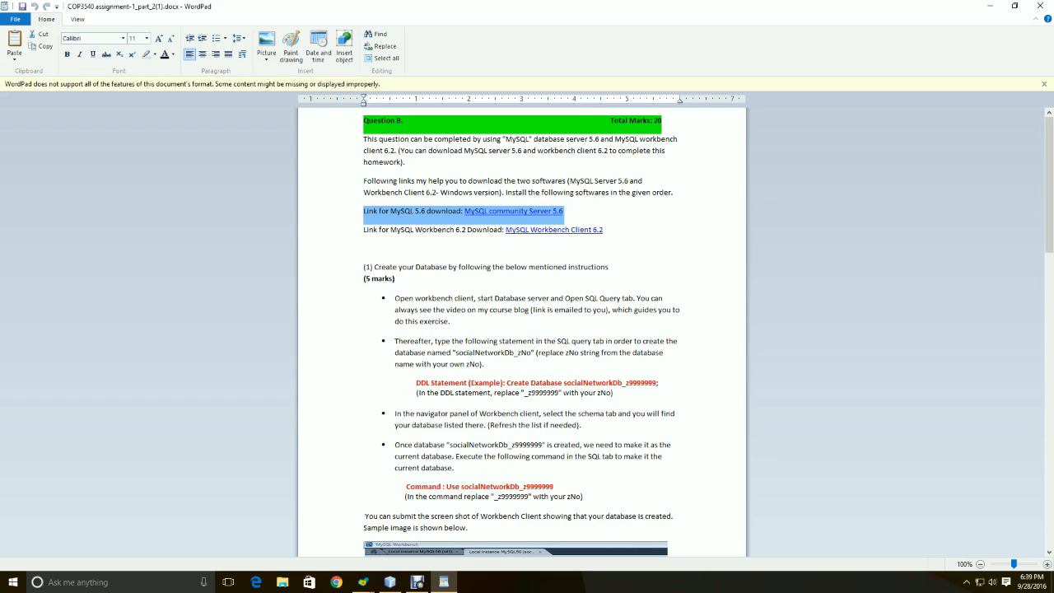
{"action": "left_click_drag", "start_coordinate": [363, 212], "coordinate": [563, 211]}
{"action": "left_click", "coordinate": [563, 210]}
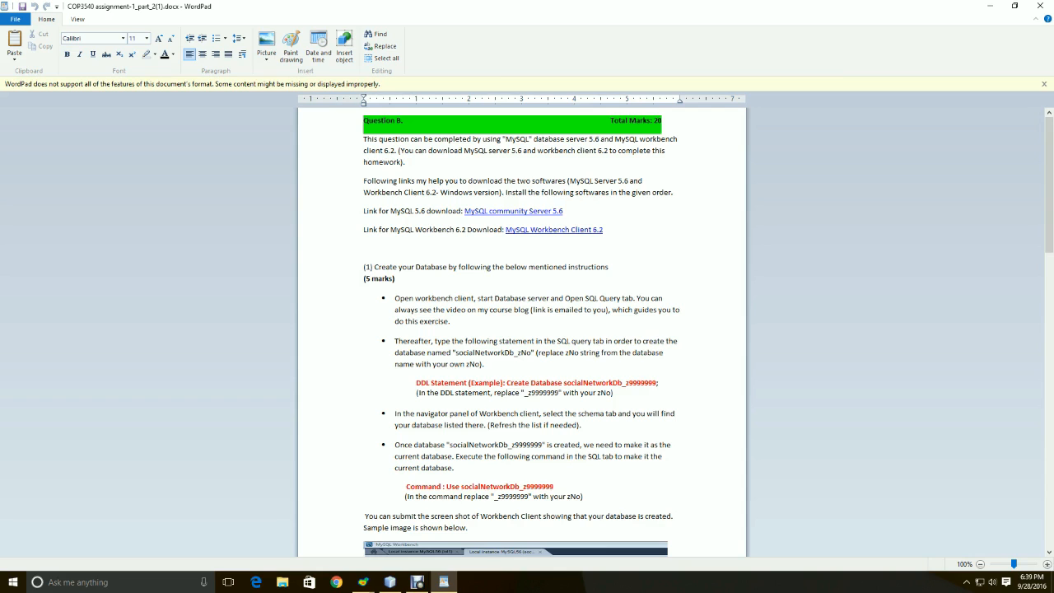
{"action": "left_click", "coordinate": [553, 211], "text": "ctrl"}
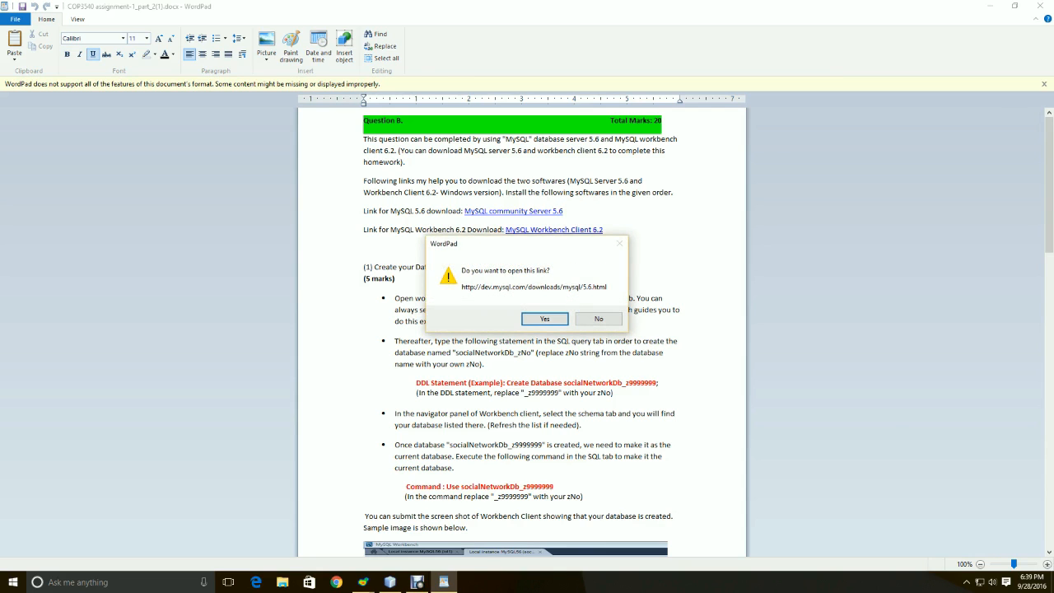
Accept opening the link, maximize Edge and browse the MySQL Community Server 5.6.33 download page
{"action": "key", "text": "Return"}
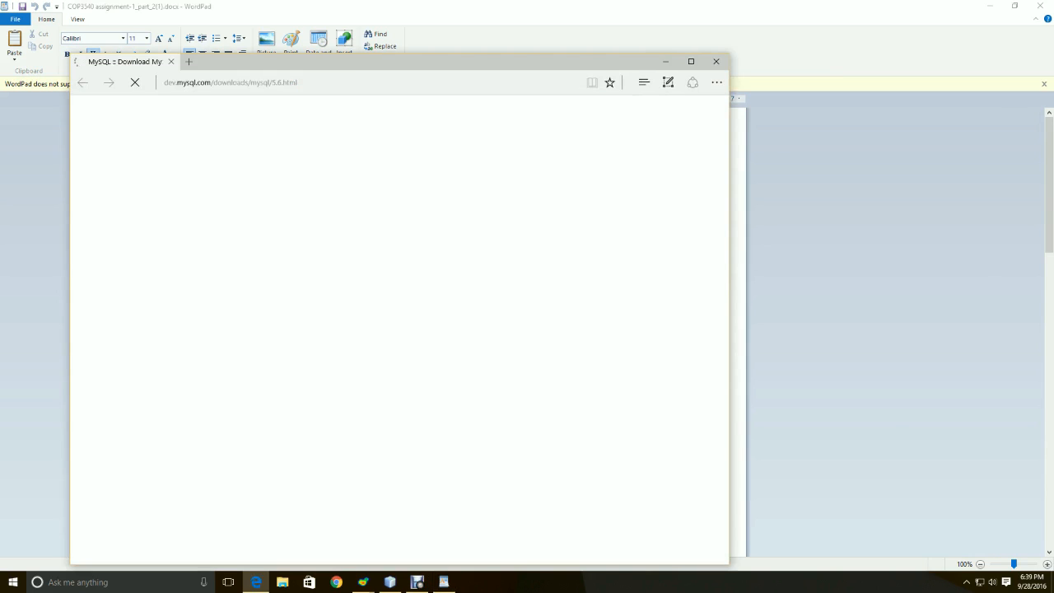
{"action": "key", "text": "super+Up"}
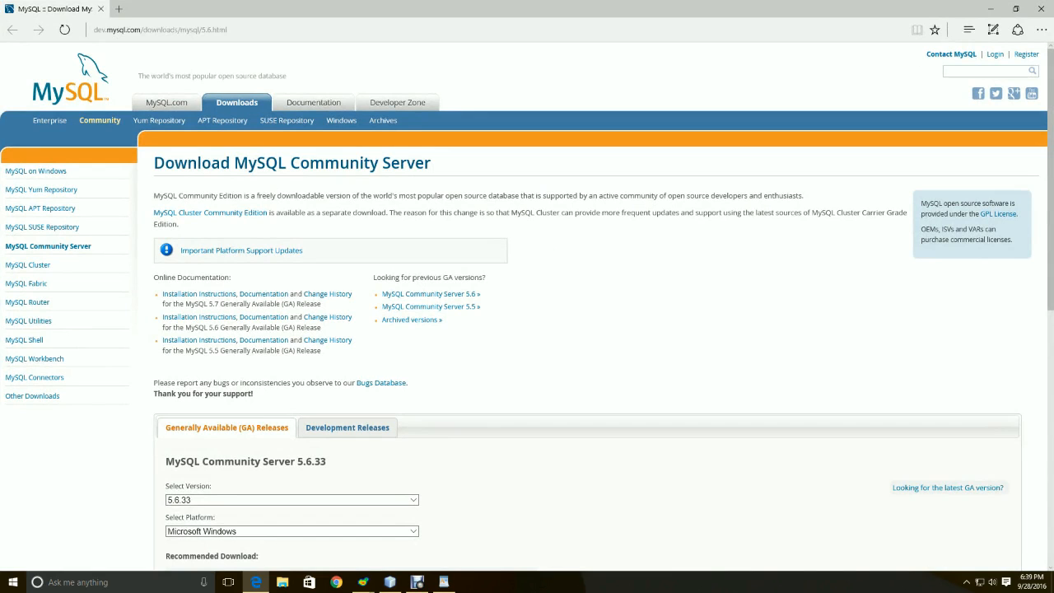
{"action": "scroll", "coordinate": [527, 330], "scroll_direction": "down", "scroll_amount": 5}
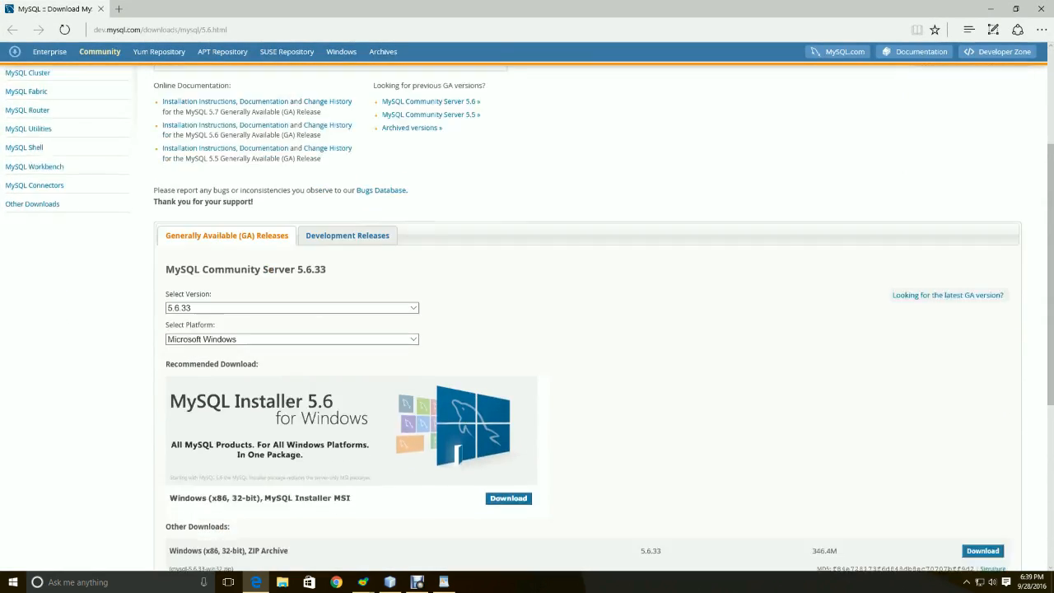
{"action": "scroll", "coordinate": [527, 329], "scroll_direction": "down", "scroll_amount": 1}
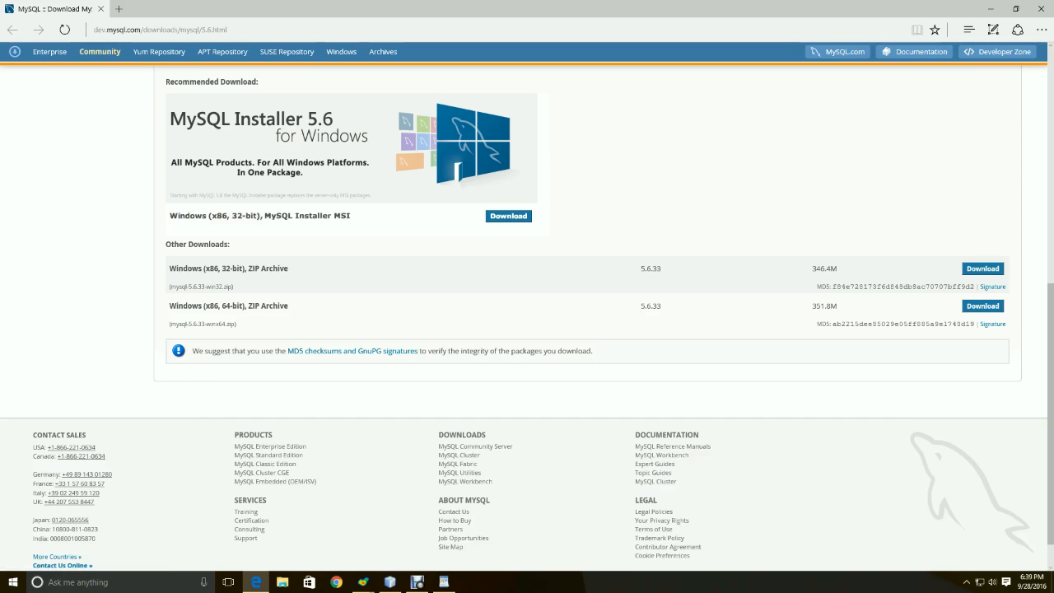
{"action": "scroll", "coordinate": [527, 330], "scroll_direction": "up", "scroll_amount": 2}
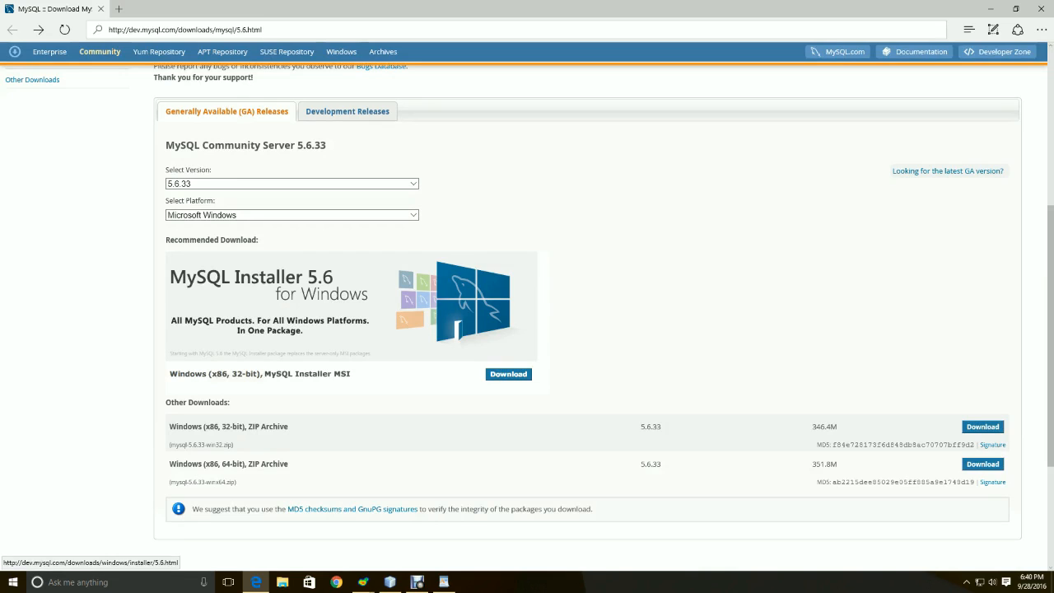
Open the MySQL Installer 5.6 for Windows page and review the 32/64-bit note and MSI download rows
{"action": "left_click", "coordinate": [508, 374]}
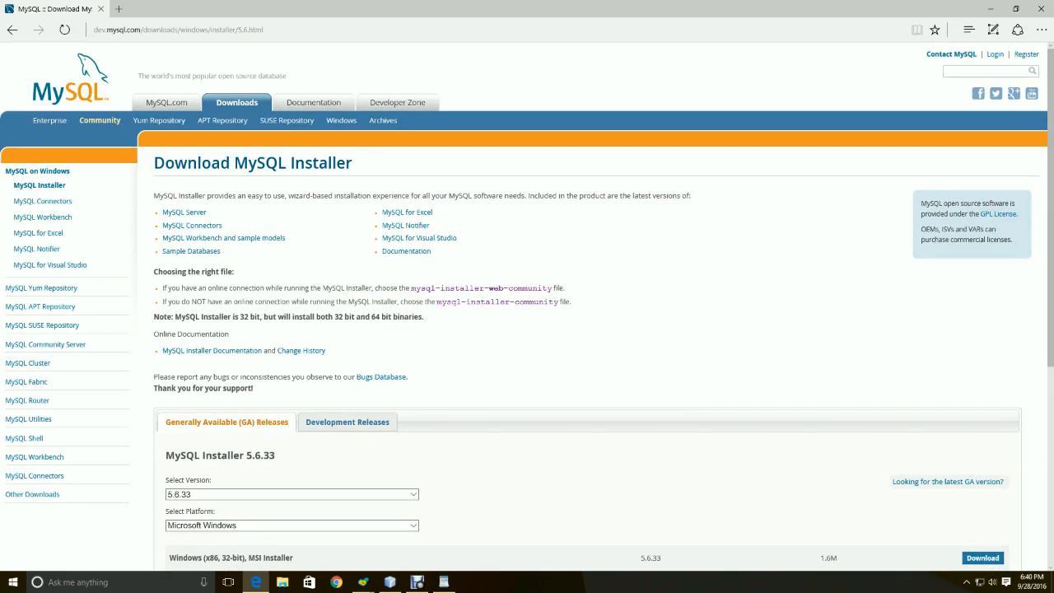
{"action": "scroll", "coordinate": [527, 329], "scroll_direction": "down", "scroll_amount": 3}
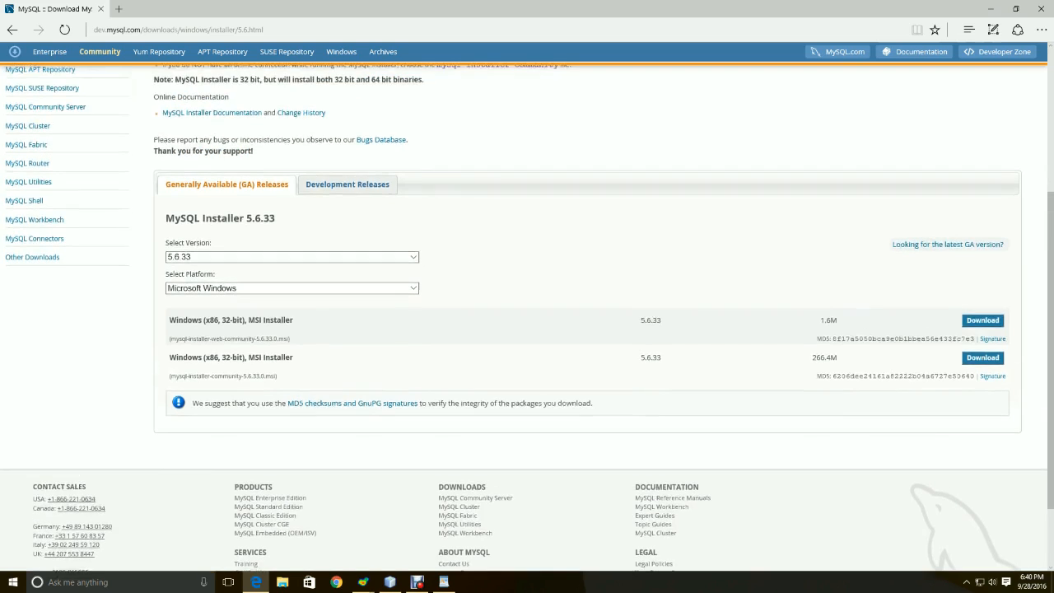
{"action": "scroll", "coordinate": [527, 329], "scroll_direction": "up", "scroll_amount": 3}
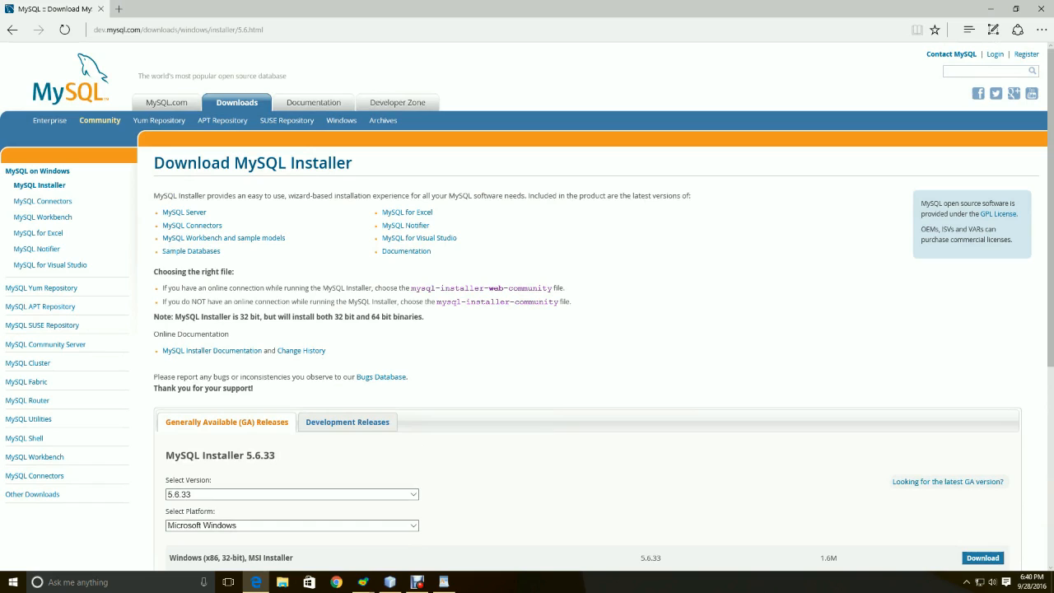
{"action": "left_click_drag", "start_coordinate": [174, 317], "coordinate": [422, 317]}
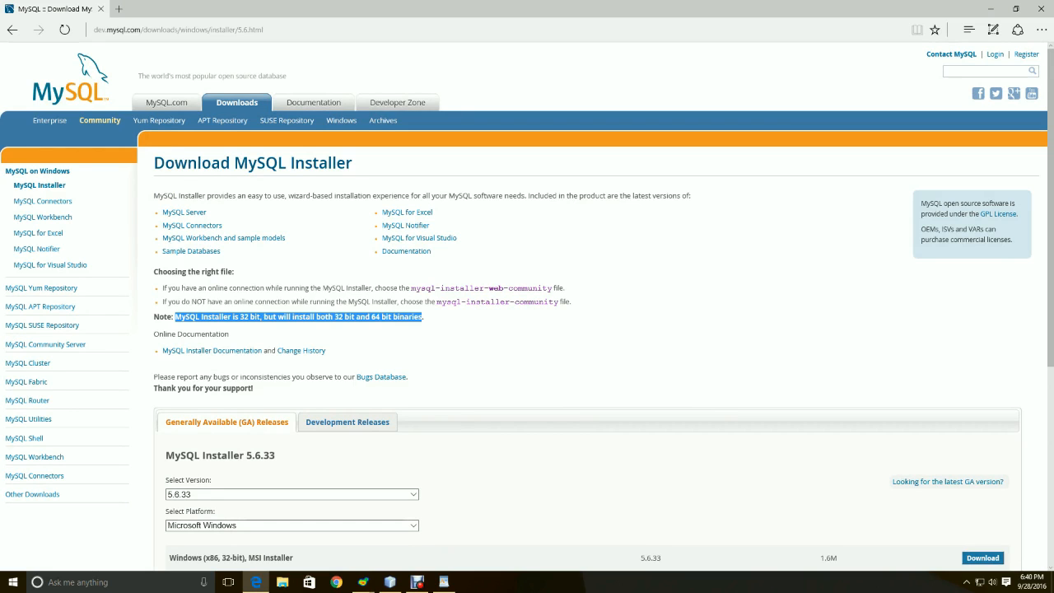
{"action": "scroll", "coordinate": [527, 306], "scroll_direction": "down", "scroll_amount": 2}
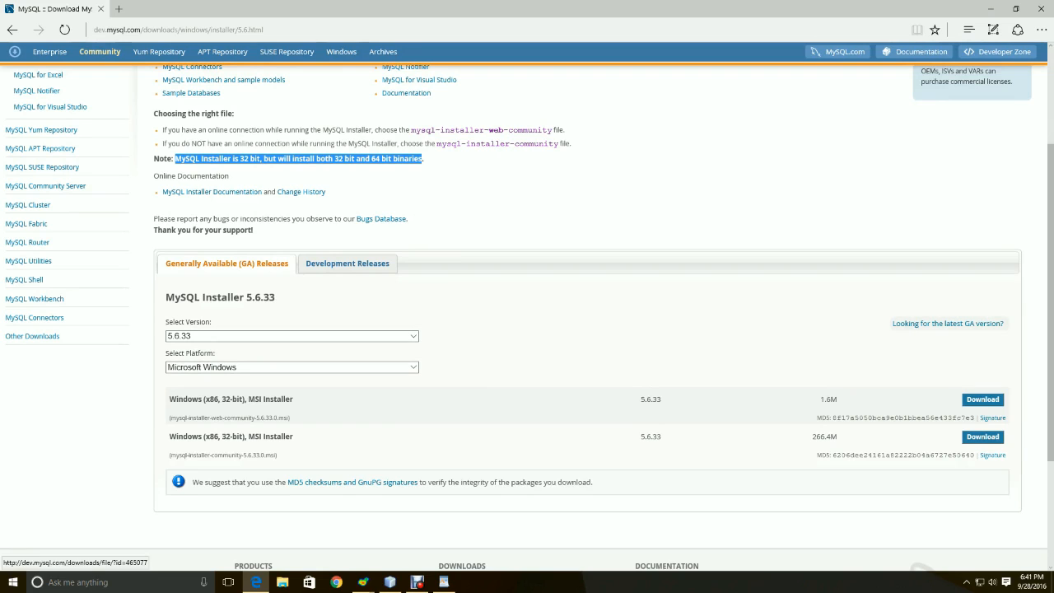
Download the 1.6M web MSI installer without logging in and open its Downloads folder
{"action": "left_click", "coordinate": [982, 399]}
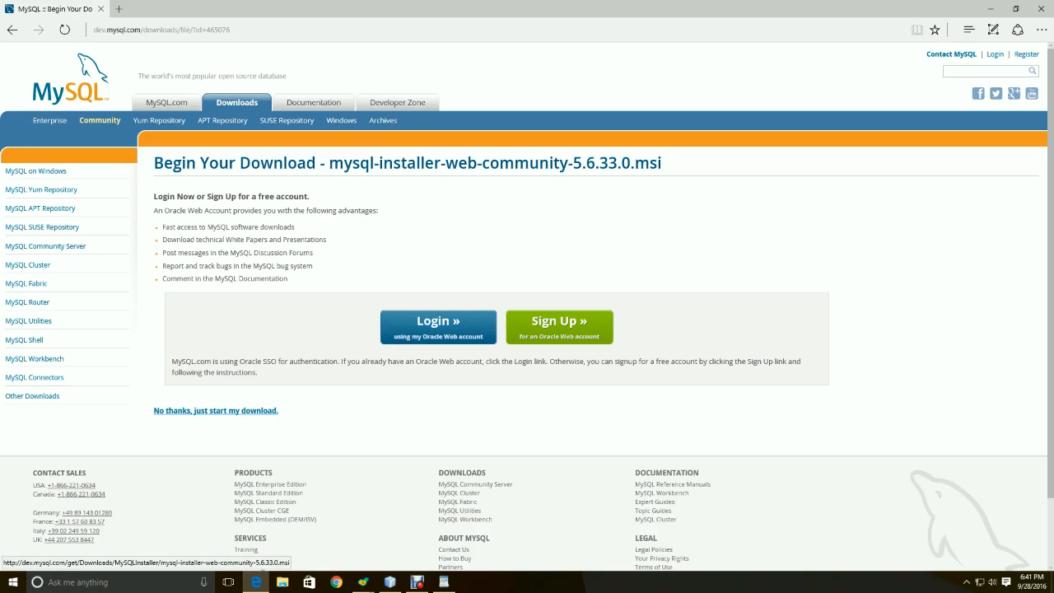
{"action": "left_click", "coordinate": [215, 410]}
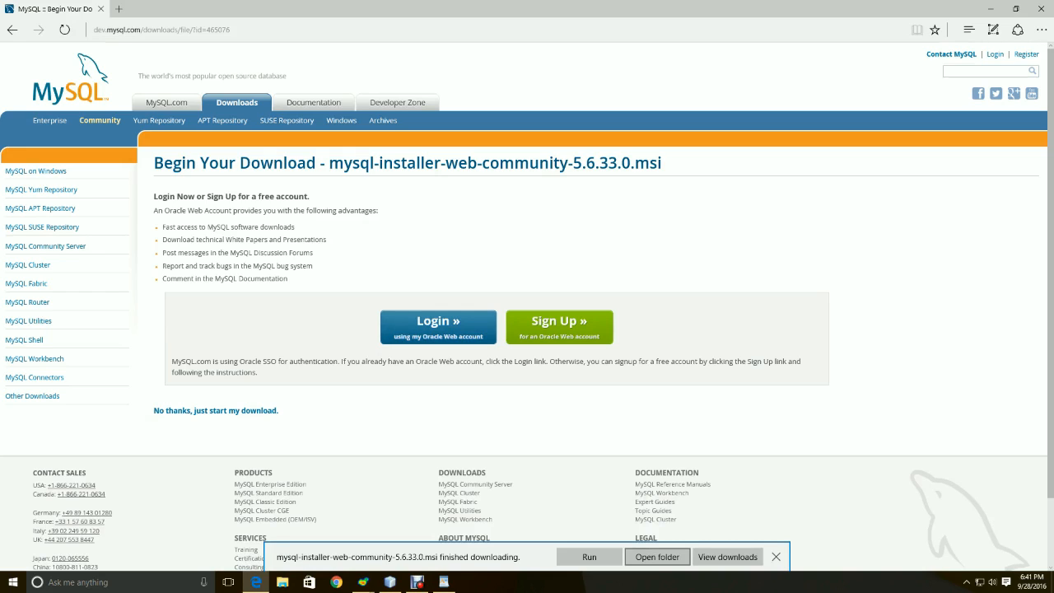
{"action": "left_click", "coordinate": [657, 556]}
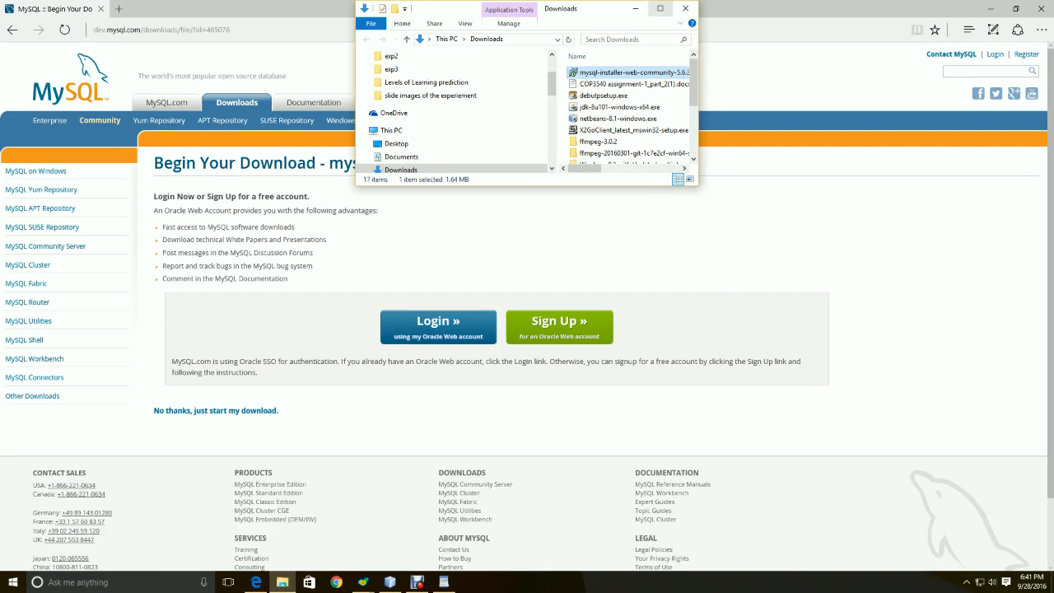
Maximize the Downloads window and run mysql-installer-web-community-5.6.33.0.msi
{"action": "left_click", "coordinate": [659, 7]}
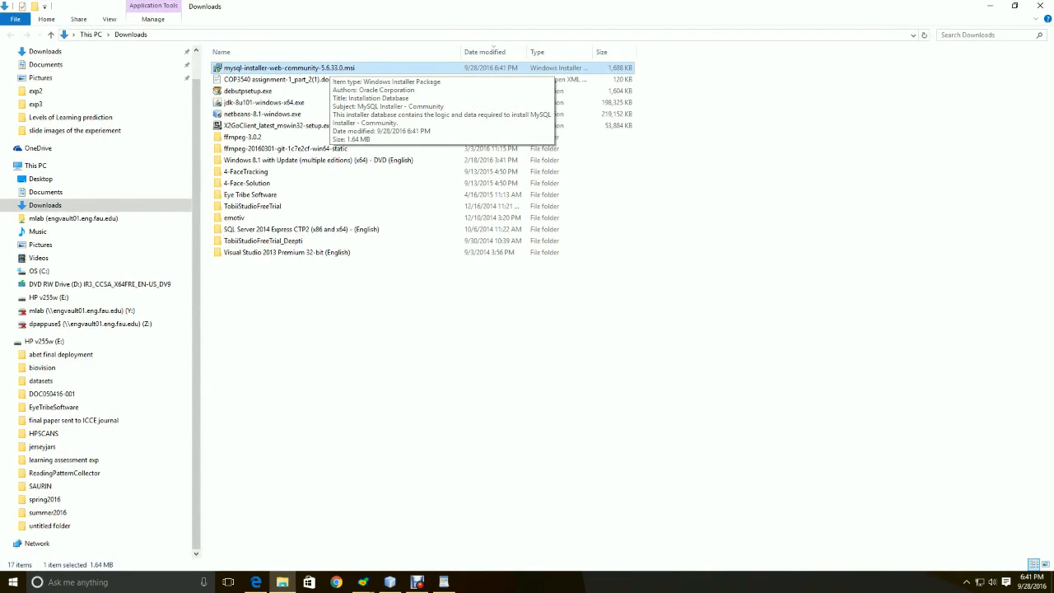
{"action": "double_click", "coordinate": [329, 68]}
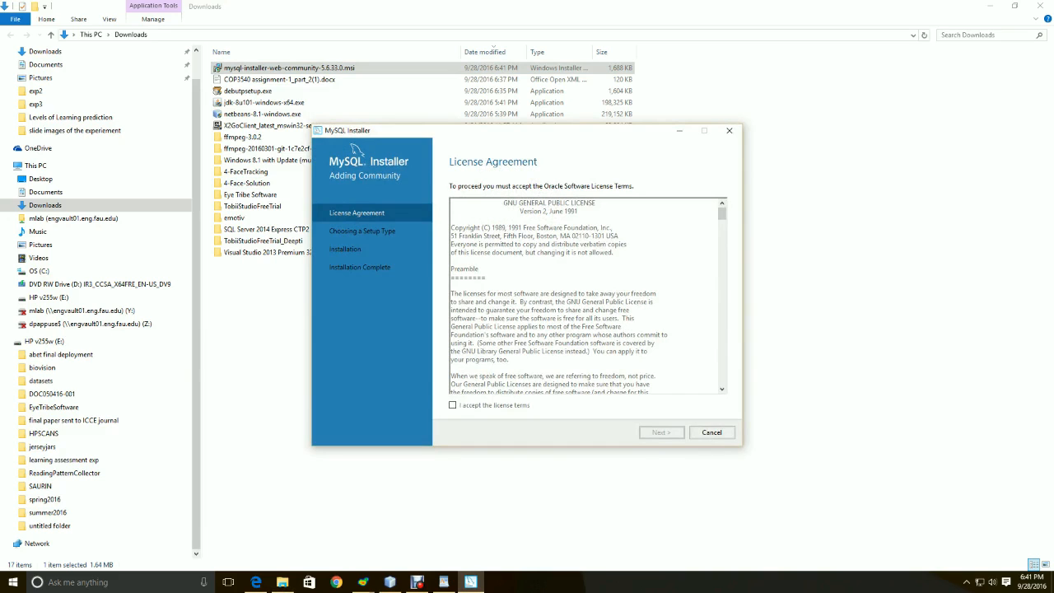
Accept the GPL license terms and continue with the Developer Default setup type
{"action": "left_click", "coordinate": [452, 405]}
{"action": "left_click", "coordinate": [661, 432]}
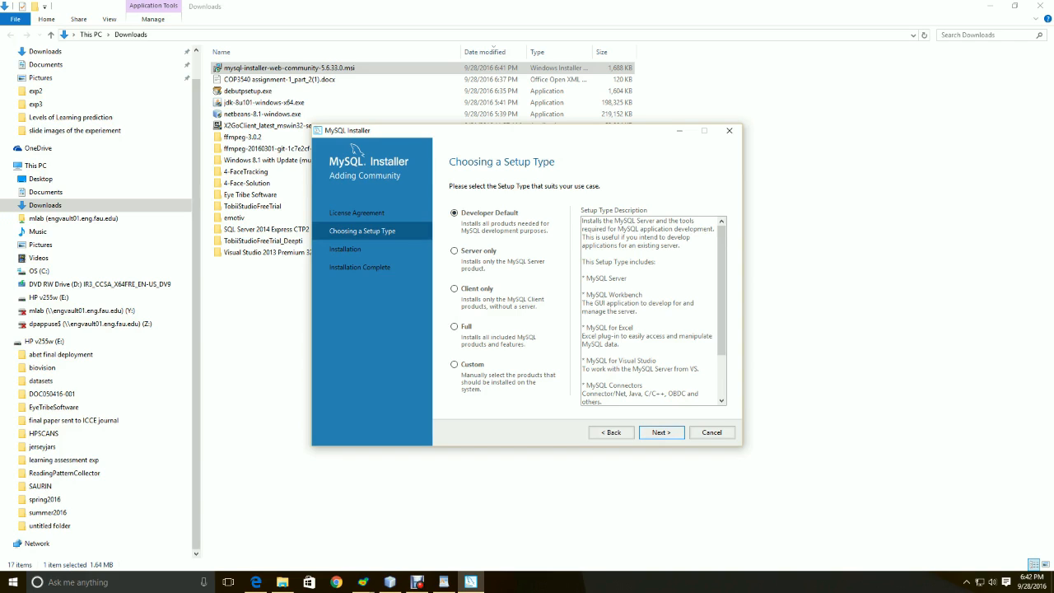
{"action": "left_click", "coordinate": [661, 432]}
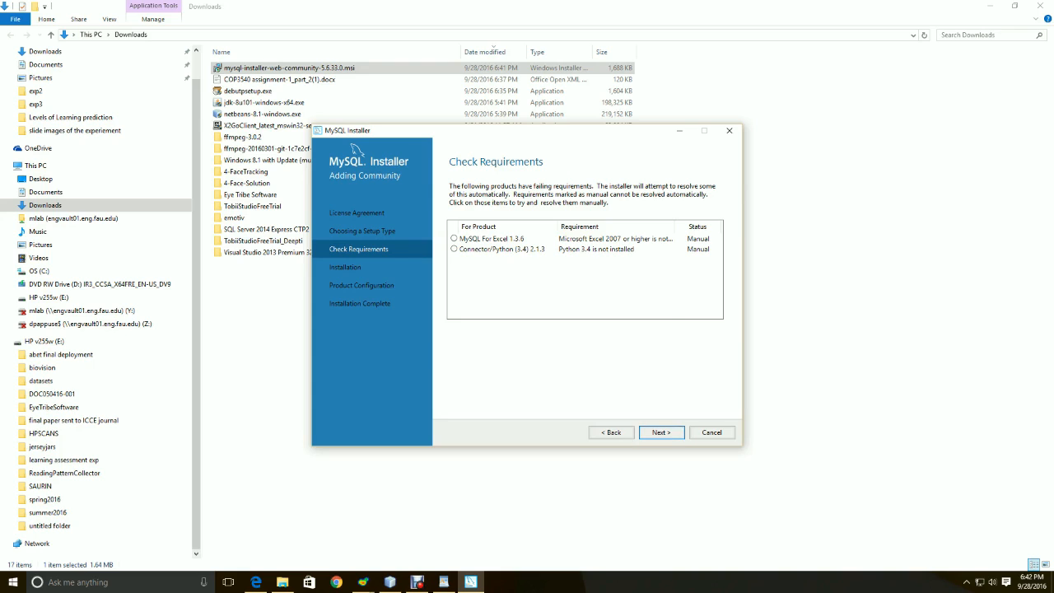
Continue past the unmet MySQL For Excel and Connector/Python requirements, confirming with Yes
{"action": "left_click", "coordinate": [661, 432]}
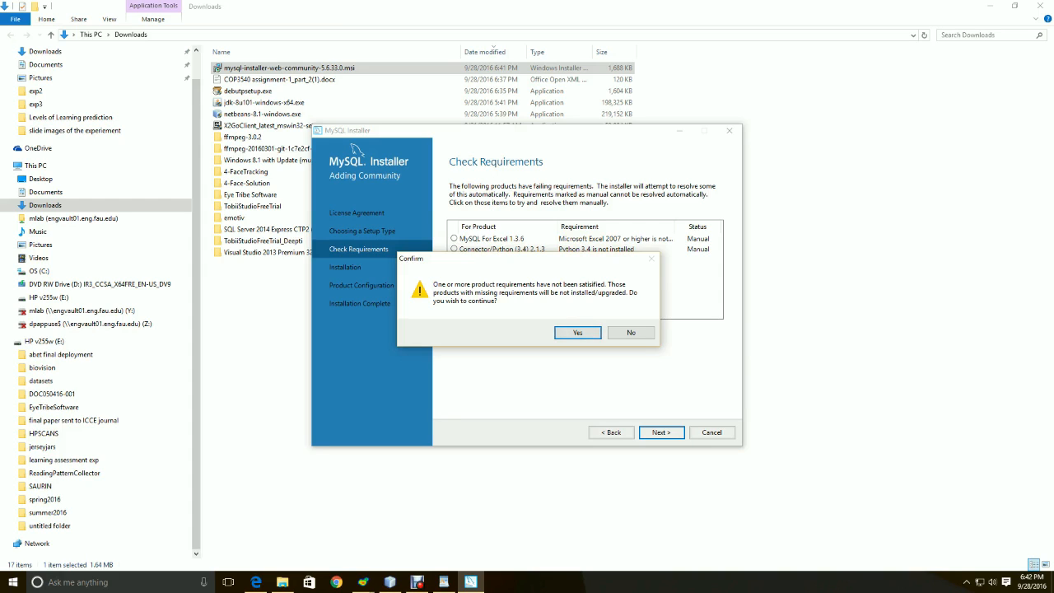
{"action": "key", "text": "Return"}
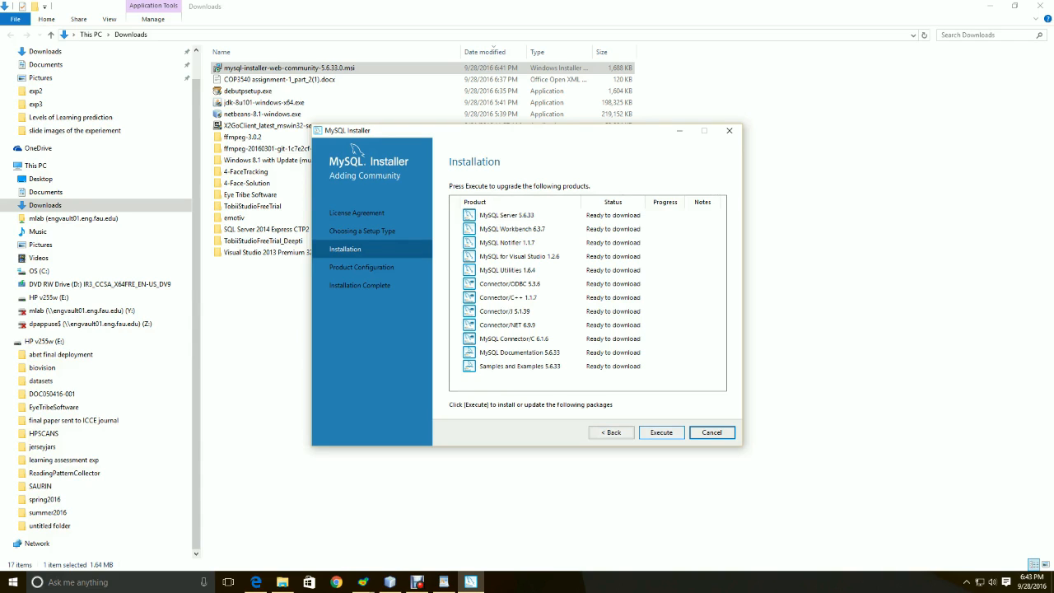
Start installing MySQL Server 5.6.33, Workbench 6.3.7 and the other listed products
{"action": "left_click", "coordinate": [661, 432]}
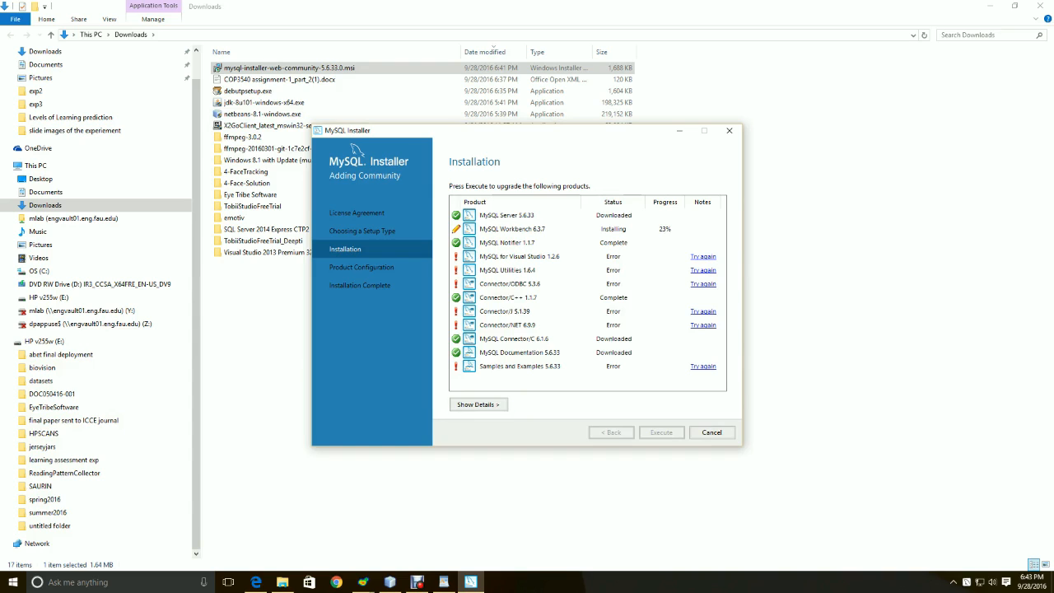
{"action": "left_click", "coordinate": [479, 404]}
{"action": "left_click", "coordinate": [478, 405]}
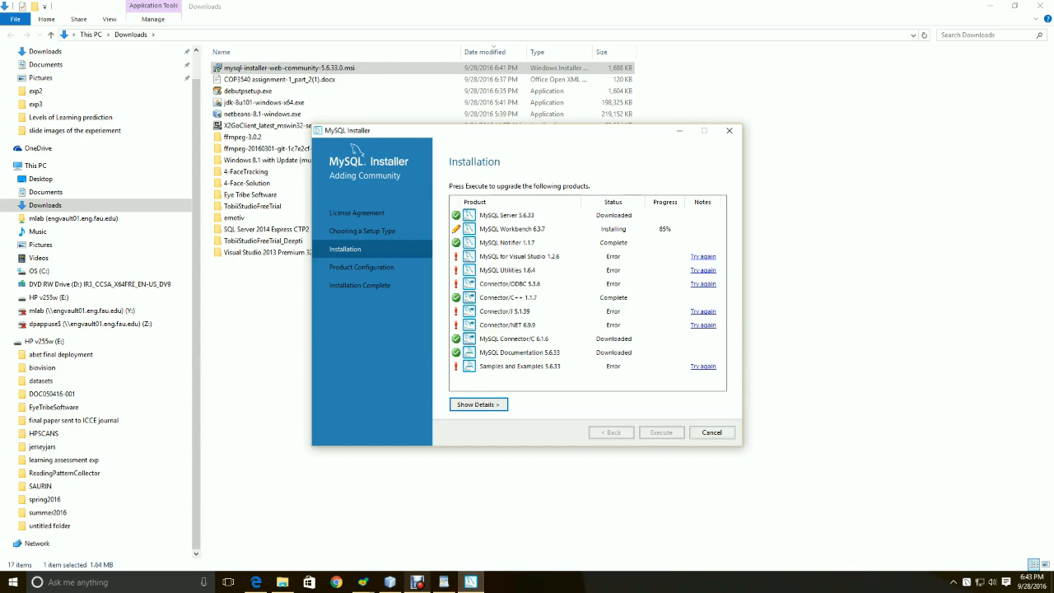
Check the screen recorder window, then move the installer window up and right
{"action": "mouse_move", "coordinate": [417, 582]}
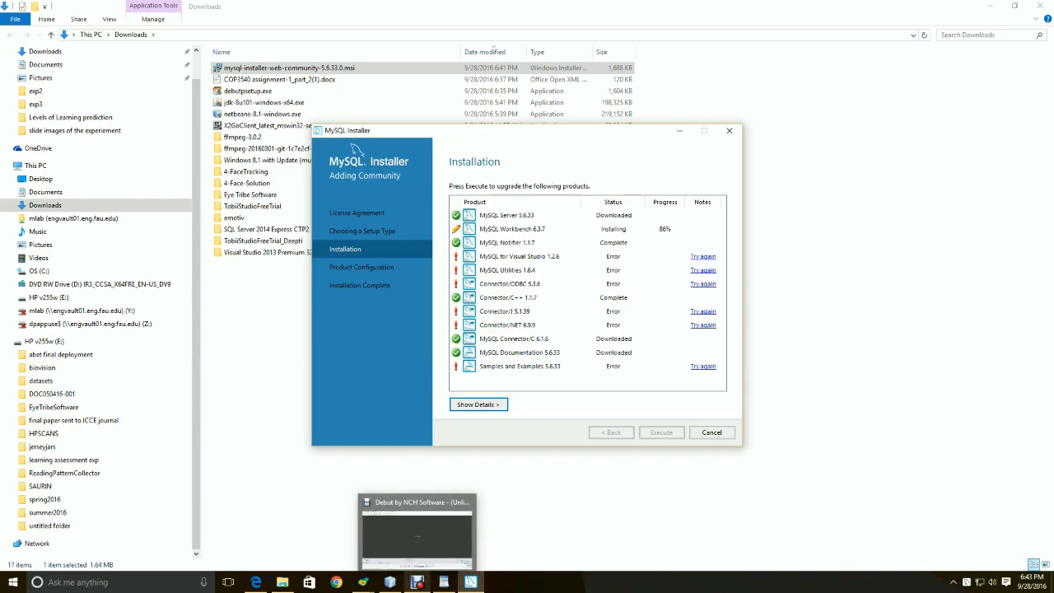
{"action": "left_click", "coordinate": [416, 581]}
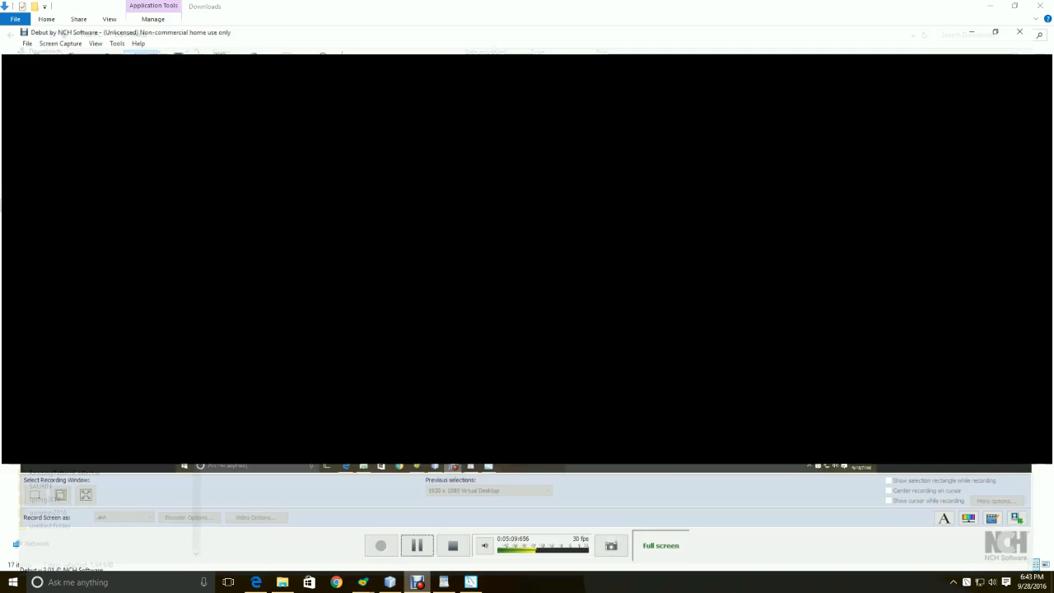
{"action": "left_click", "coordinate": [416, 581]}
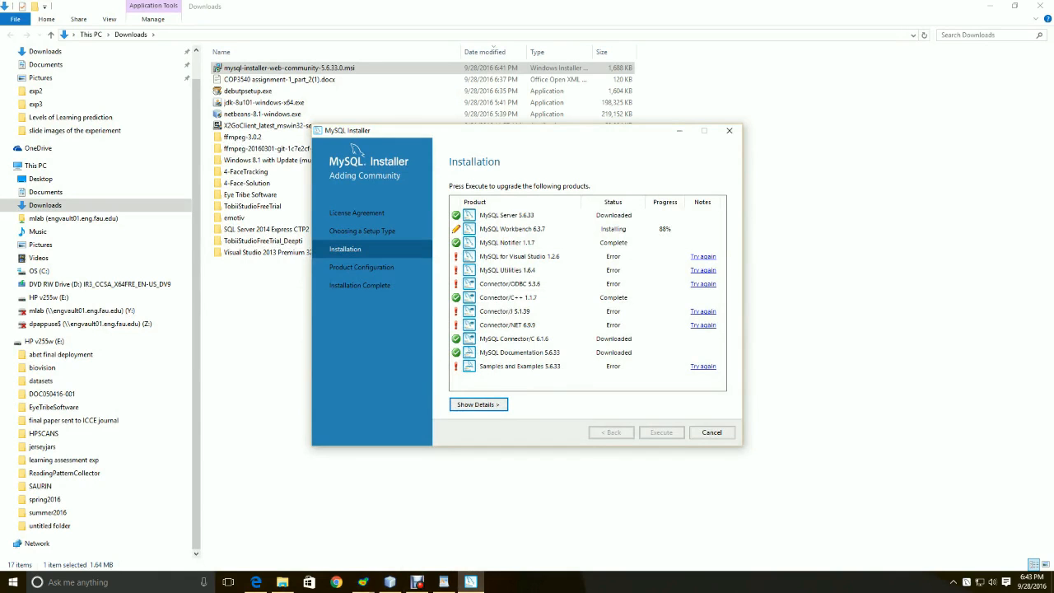
{"action": "left_click_drag", "start_coordinate": [352, 146], "coordinate": [521, 123]}
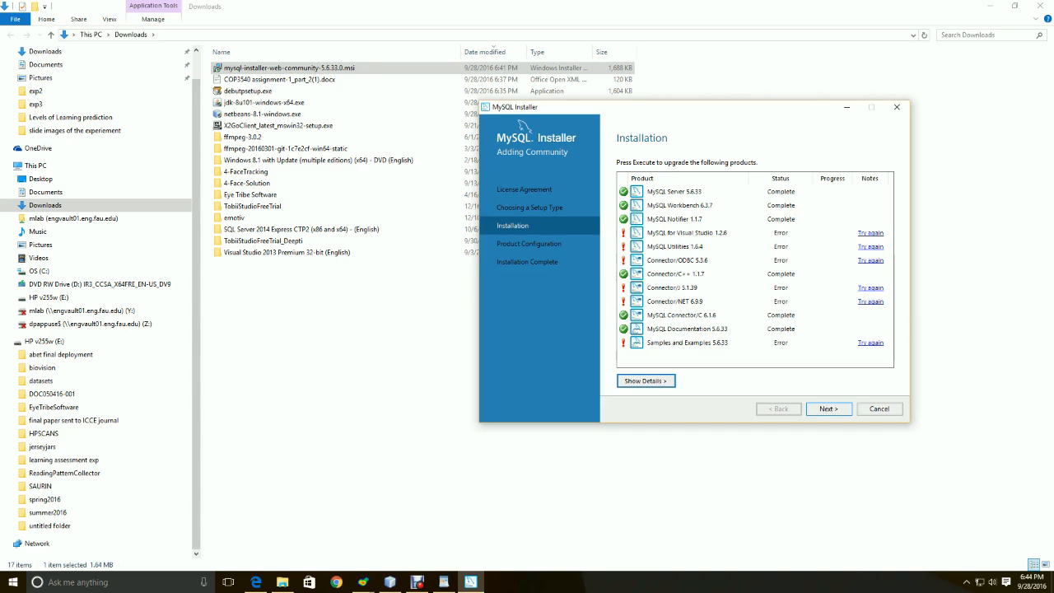
Begin configuring MySQL Server 5.6.33, keeping port 3306 on Type and Networking
{"action": "key", "text": "Return"}
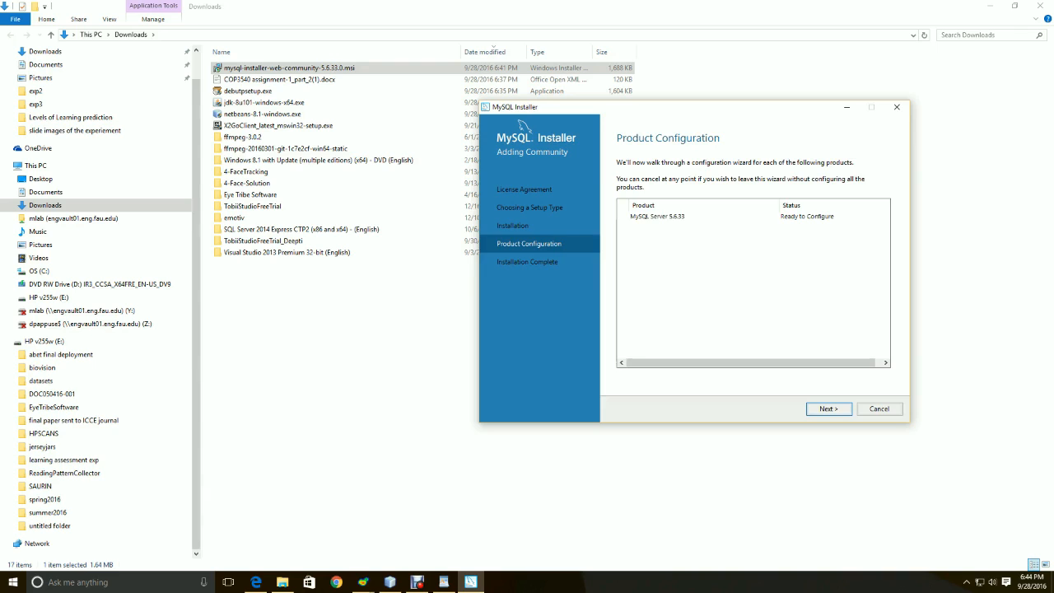
{"action": "key", "text": "Return"}
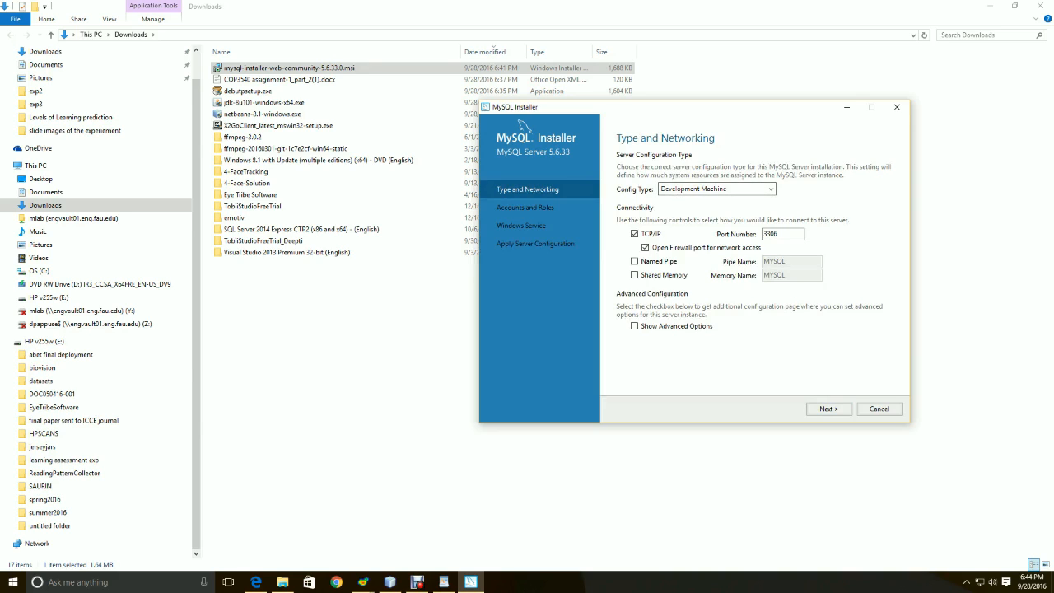
{"action": "key", "text": "Tab"}
{"action": "key", "text": "Tab"}
{"action": "key", "text": "ctrl+a"}
{"action": "left_click", "coordinate": [779, 234]}
{"action": "key", "text": "ctrl+a"}
{"action": "key", "text": "Return"}
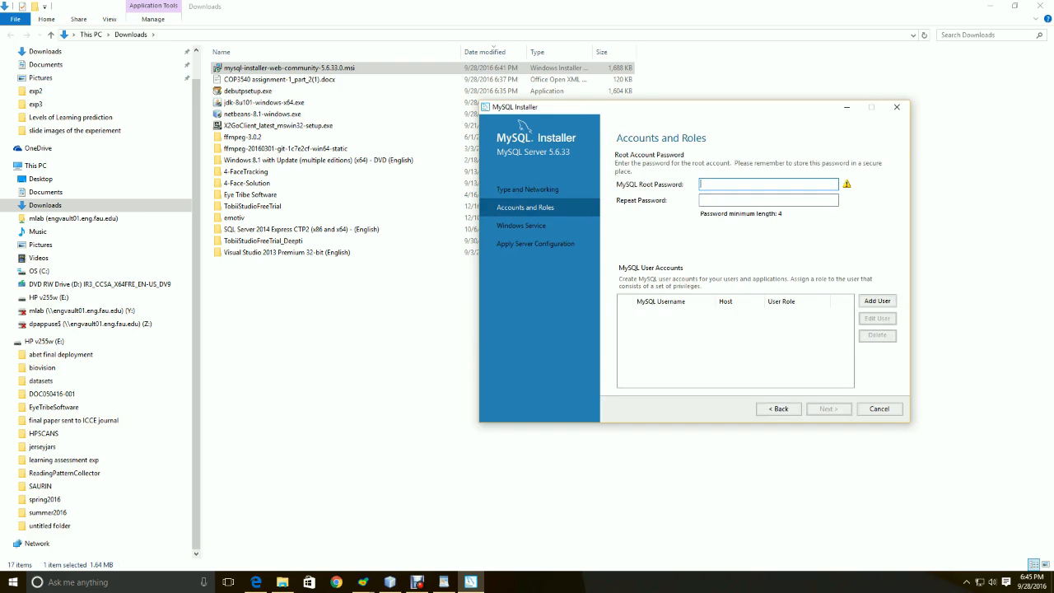
Enter the root account password in both password fields and continue to Windows Service settings
{"action": "type", "text": "mysql"}
{"action": "key", "text": "Tab"}
{"action": "type", "text": "mysql"}
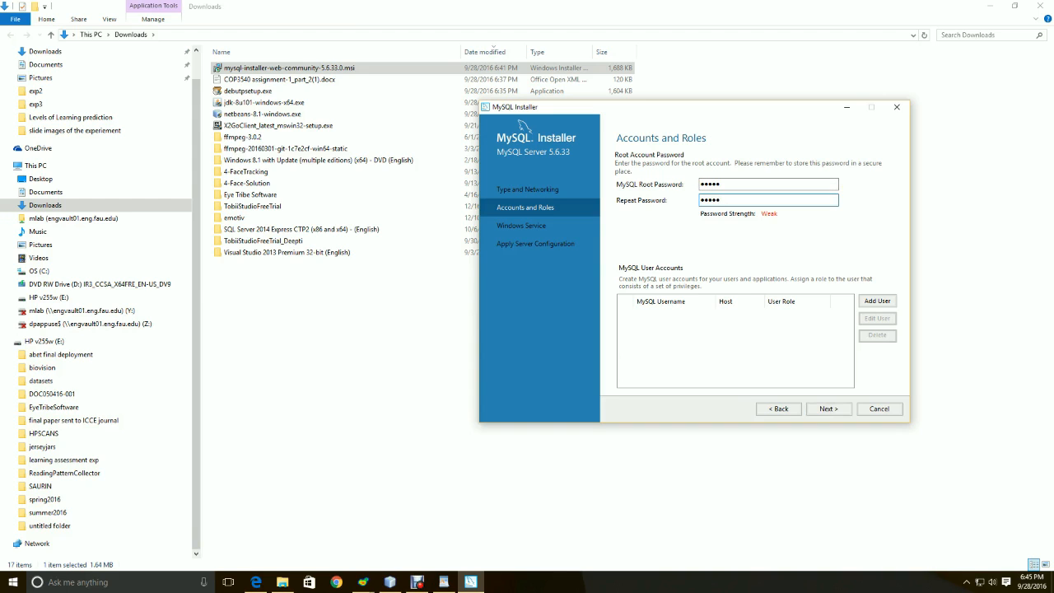
{"action": "key", "text": "Tab"}
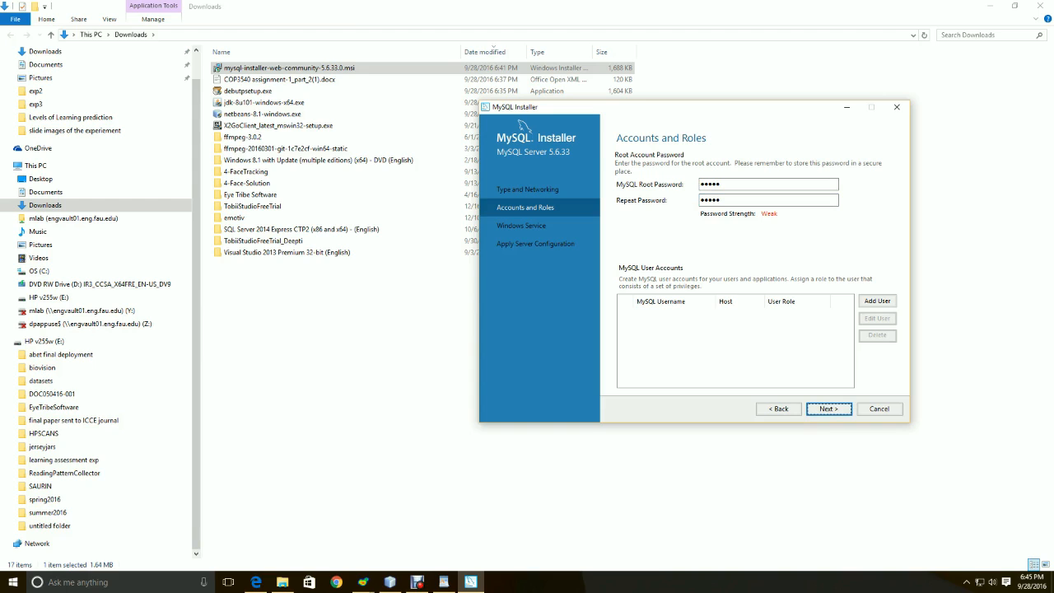
{"action": "left_click", "coordinate": [749, 184]}
{"action": "left_click", "coordinate": [749, 200]}
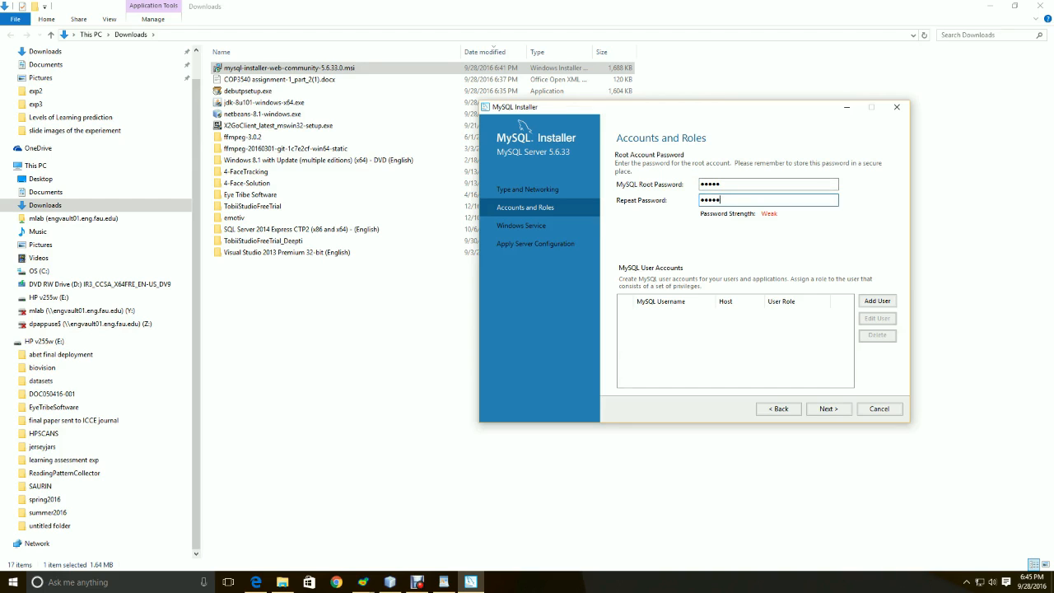
{"action": "left_click_drag", "start_coordinate": [724, 185], "coordinate": [700, 200]}
{"action": "left_click", "coordinate": [827, 409]}
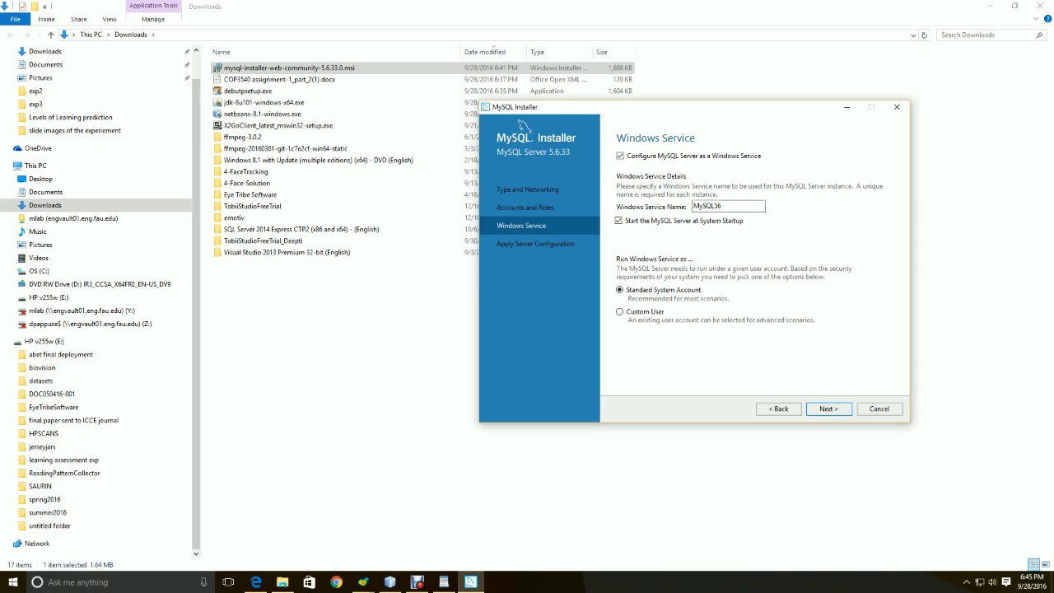
Apply the MySQL56 server configuration, finish setup and close MySQL Installer
{"action": "key", "text": "Return"}
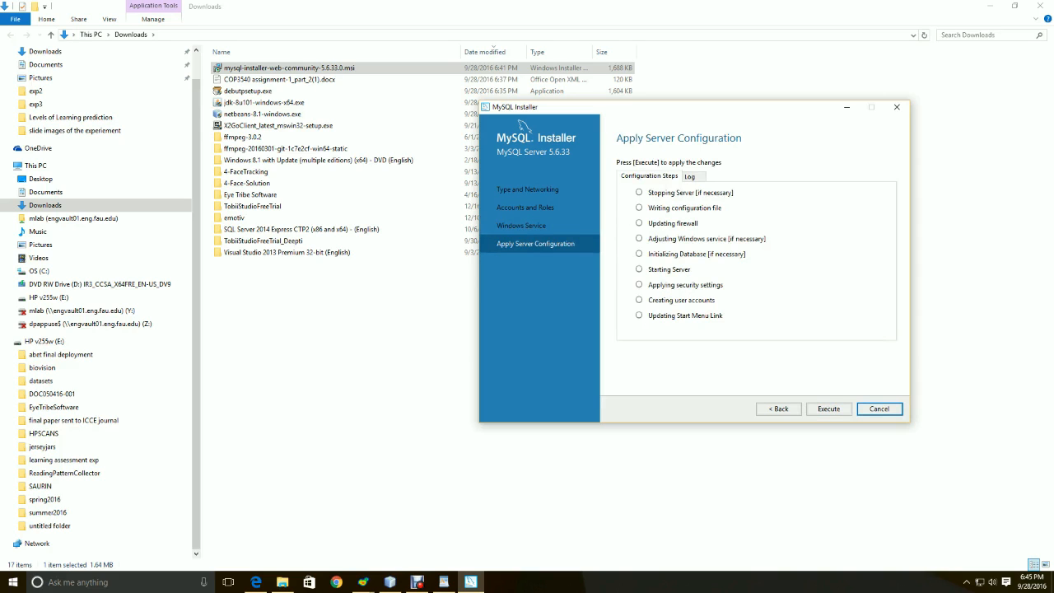
{"action": "key", "text": "Return"}
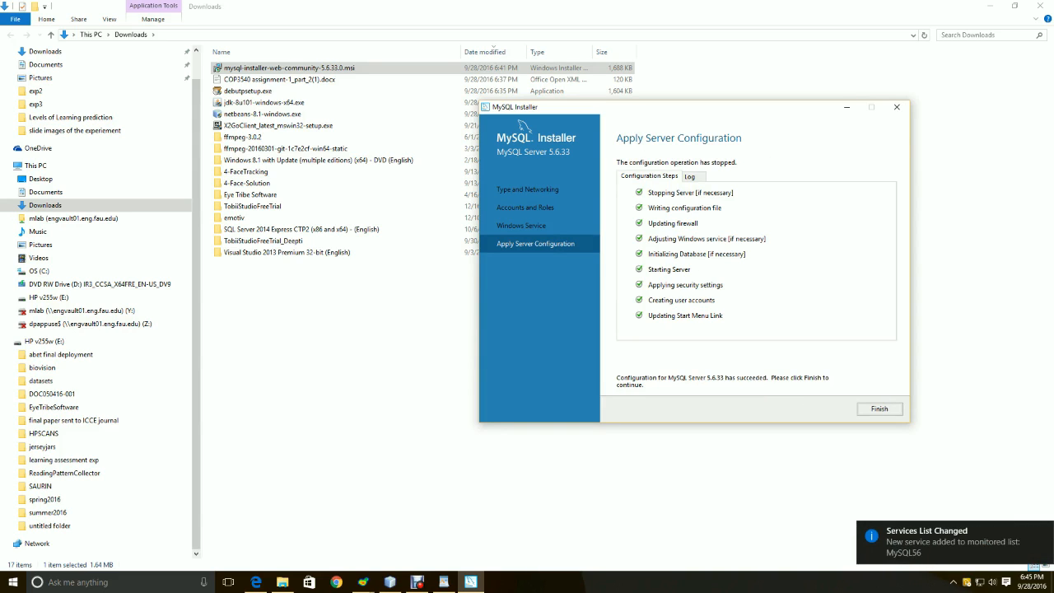
{"action": "key", "text": "Return"}
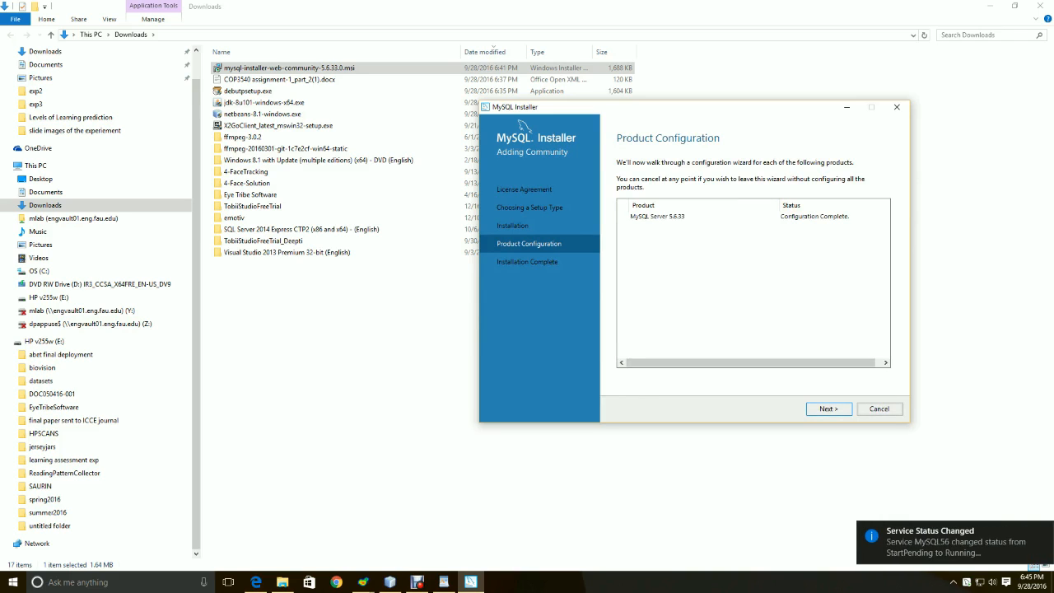
{"action": "key", "text": "Return"}
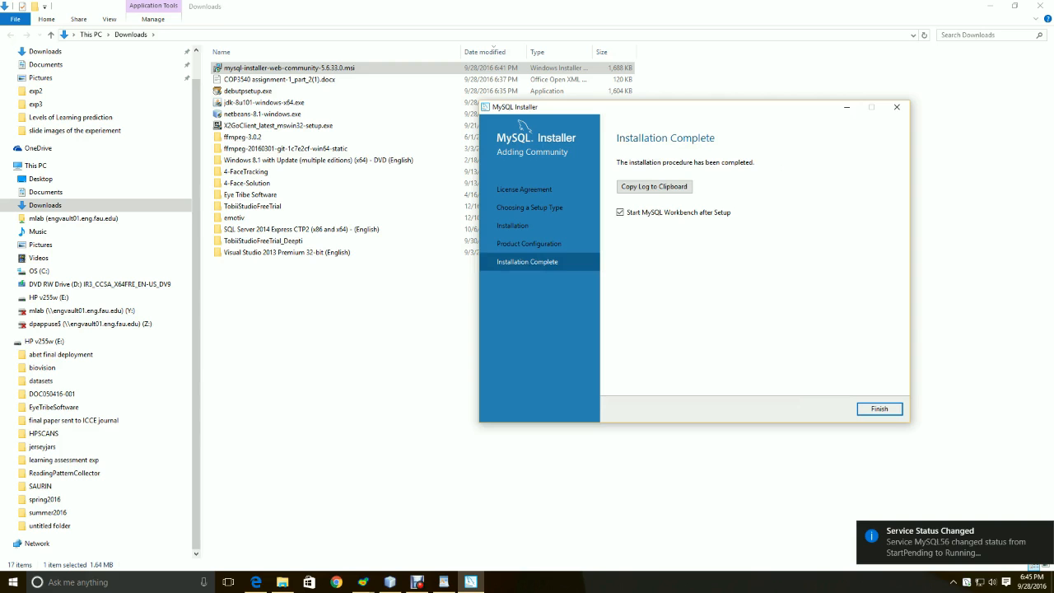
{"action": "key", "text": "Return"}
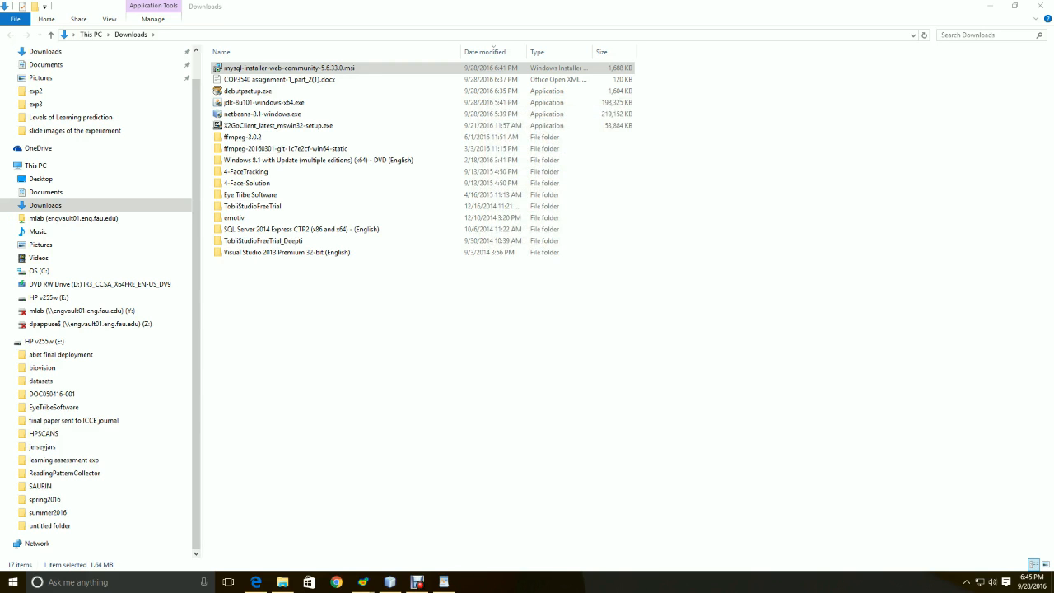
{"action": "left_click", "coordinate": [13, 582]}
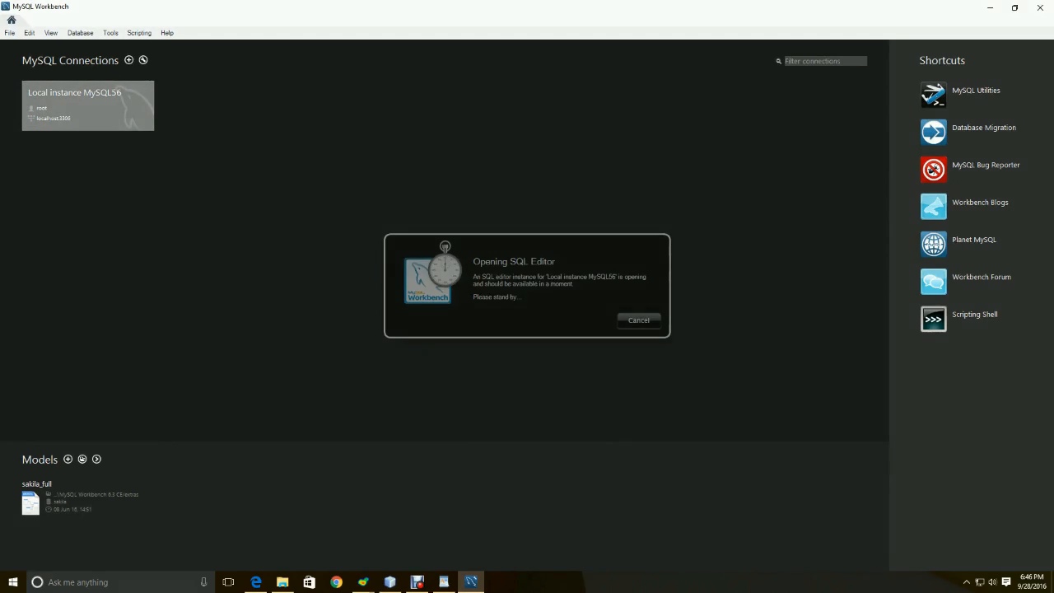
Log in to Local instance MySQL56 as root, confirm the server is running, and start a blank SQL tab
{"action": "type", "text": "******"}
{"action": "key", "text": "Return"}
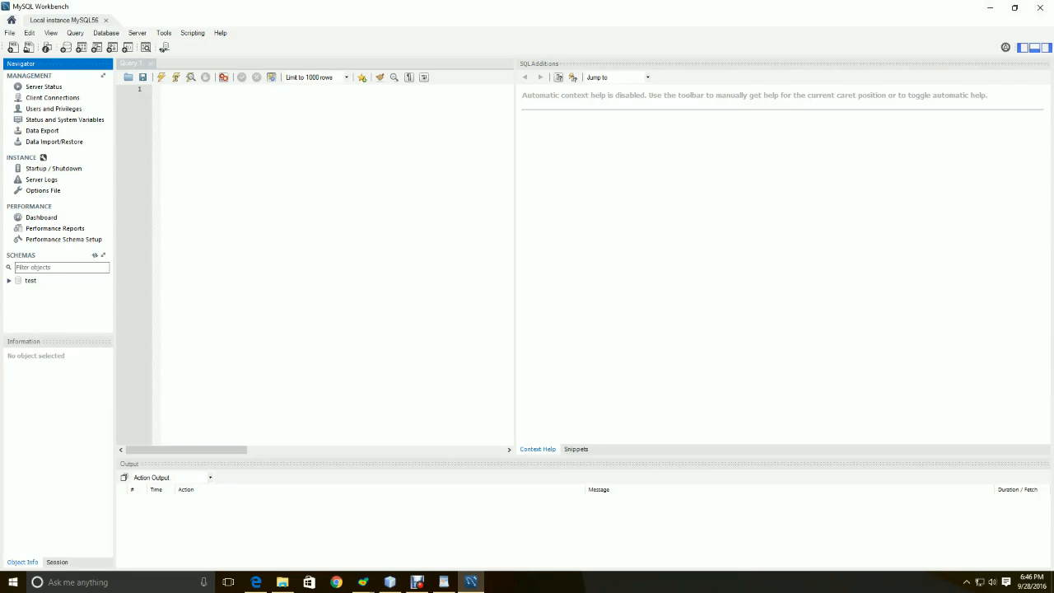
{"action": "left_click", "coordinate": [136, 32]}
{"action": "left_click", "coordinate": [166, 118]}
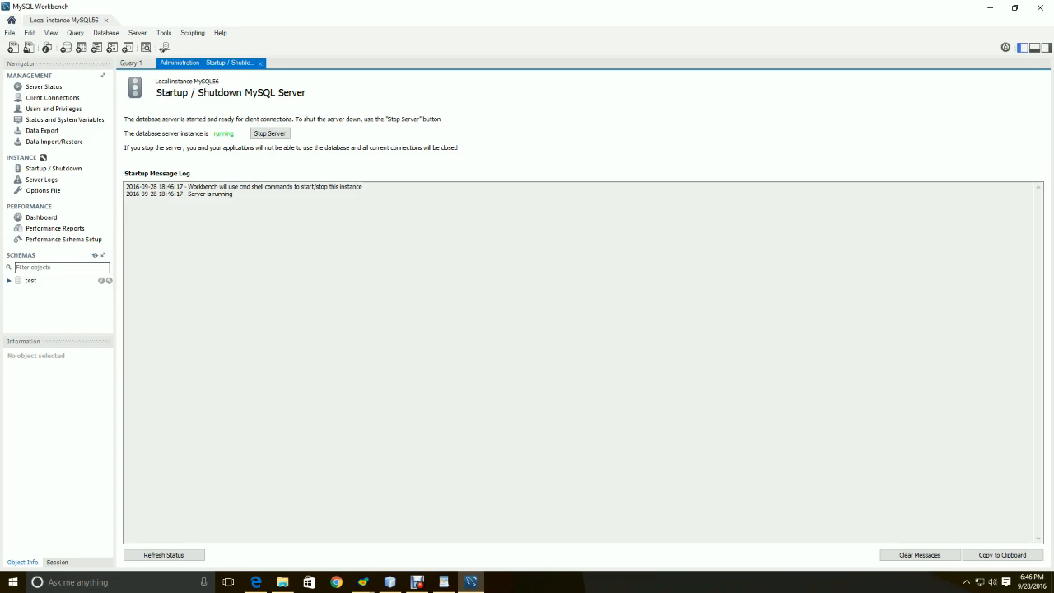
{"action": "left_click", "coordinate": [10, 281]}
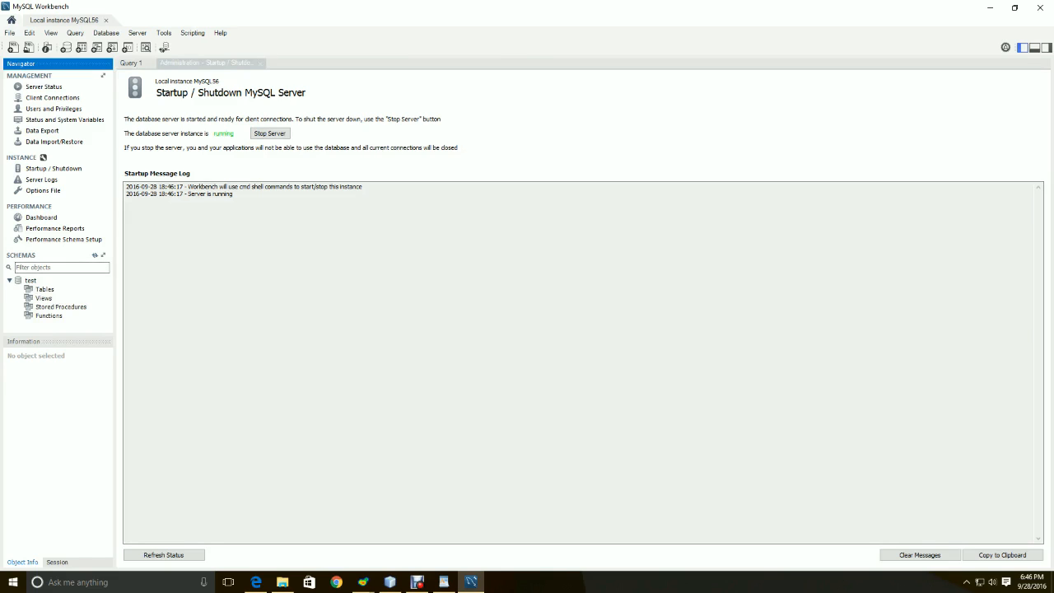
{"action": "left_click", "coordinate": [12, 47]}
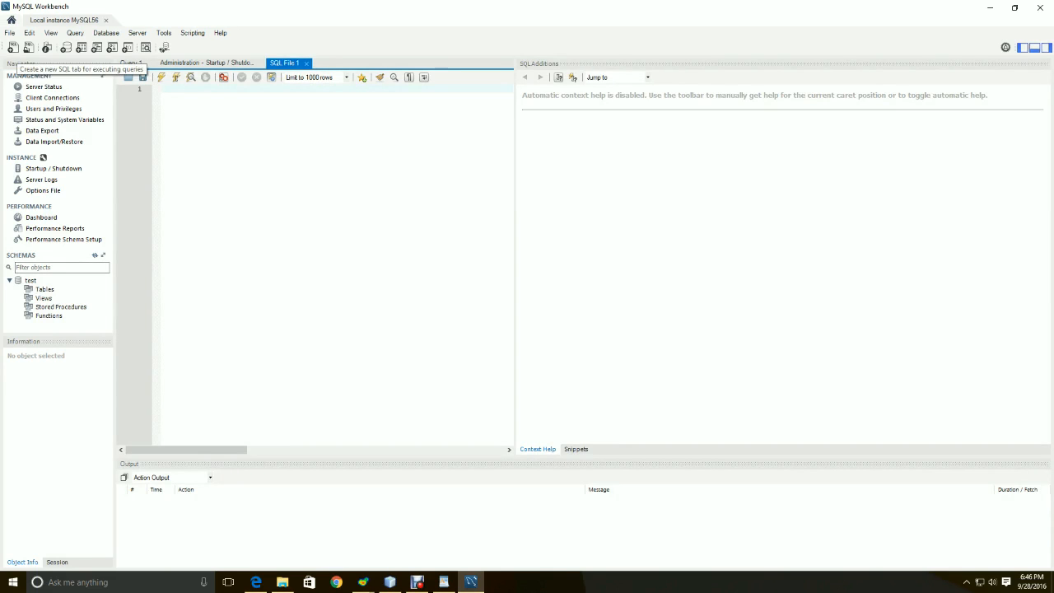
Run 'create database univeristy;' and refresh the schema list to show univeristy
{"action": "type", "text": "c"}
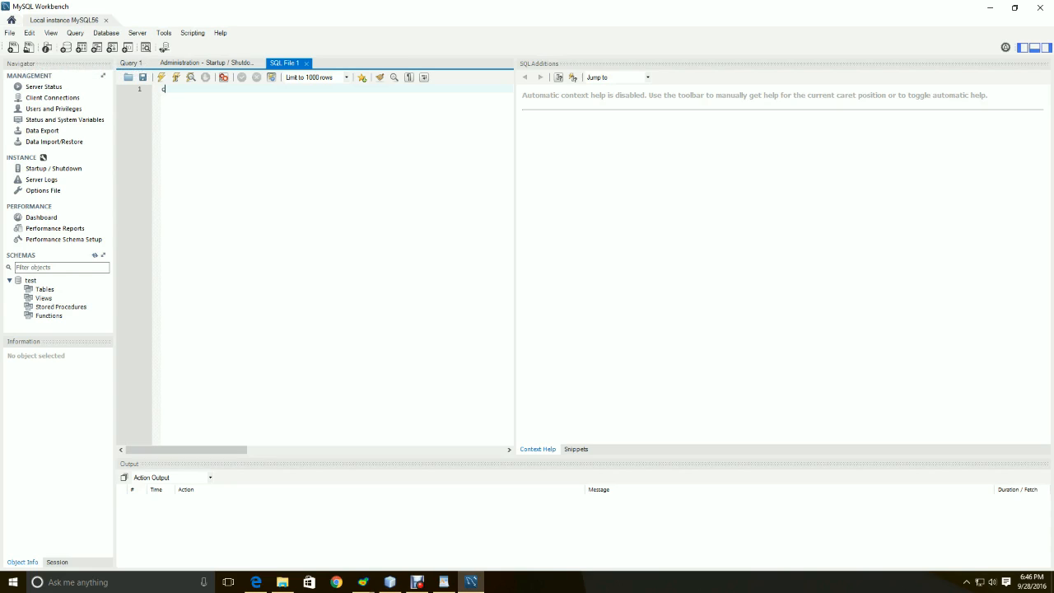
{"action": "type", "text": "reate database univeris"}
{"action": "type", "text": "ty;"}
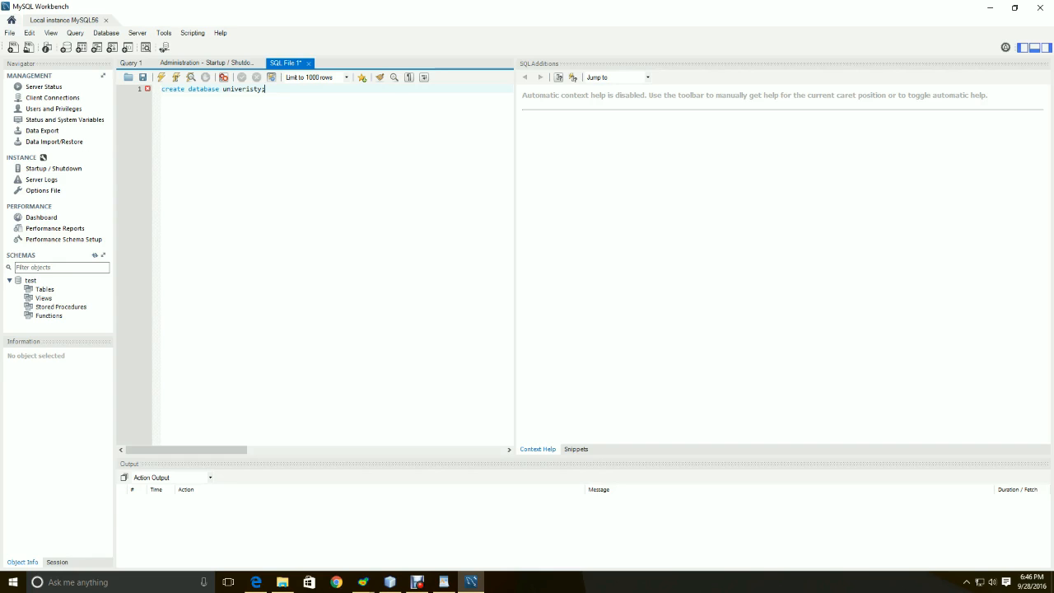
{"action": "left_click", "coordinate": [161, 76]}
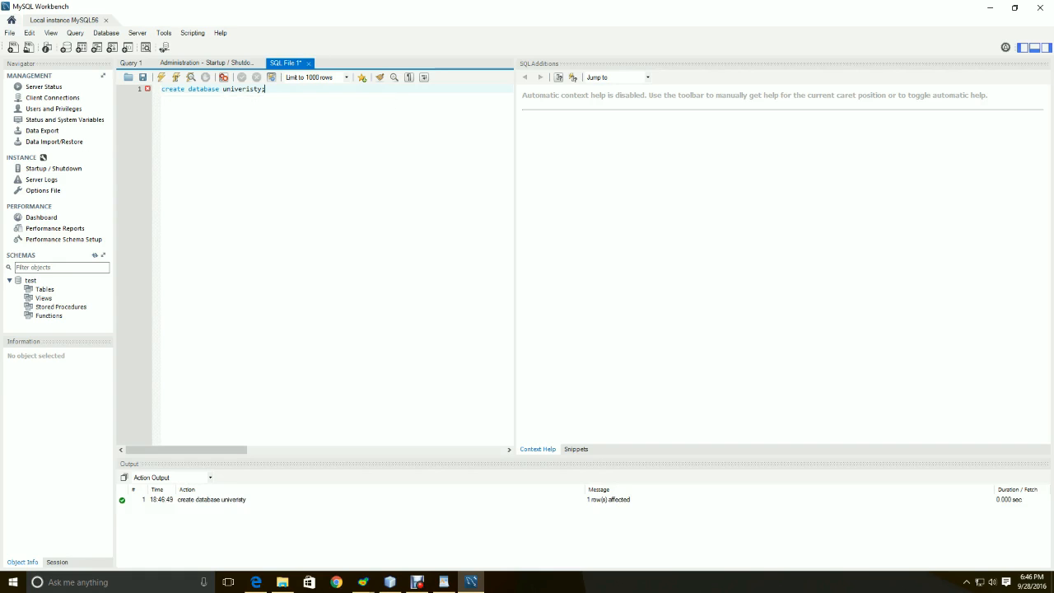
{"action": "left_click", "coordinate": [95, 256]}
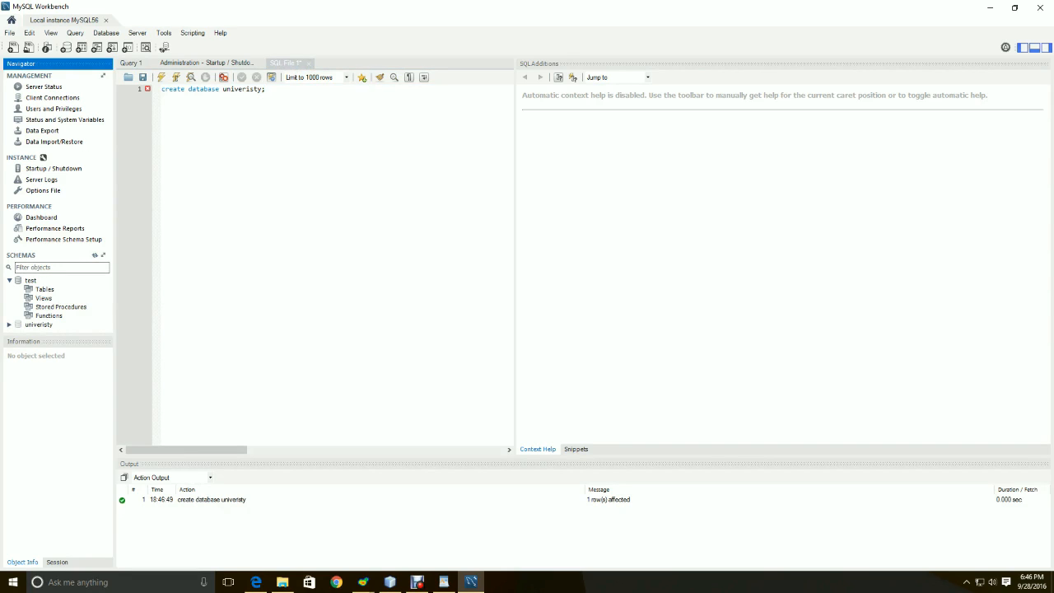
{"action": "left_click", "coordinate": [9, 325]}
Select the create database statement and close the SQL File 1 script
{"action": "left_click", "coordinate": [108, 329]}
{"action": "left_click", "coordinate": [108, 329]}
{"action": "left_click", "coordinate": [262, 89]}
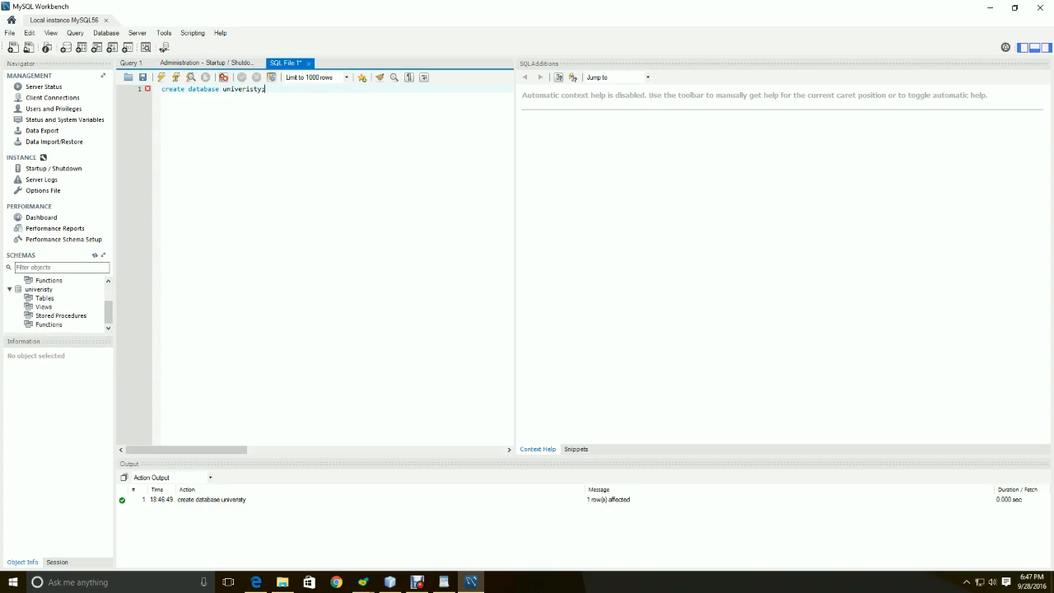
{"action": "left_click_drag", "start_coordinate": [265, 89], "coordinate": [162, 89]}
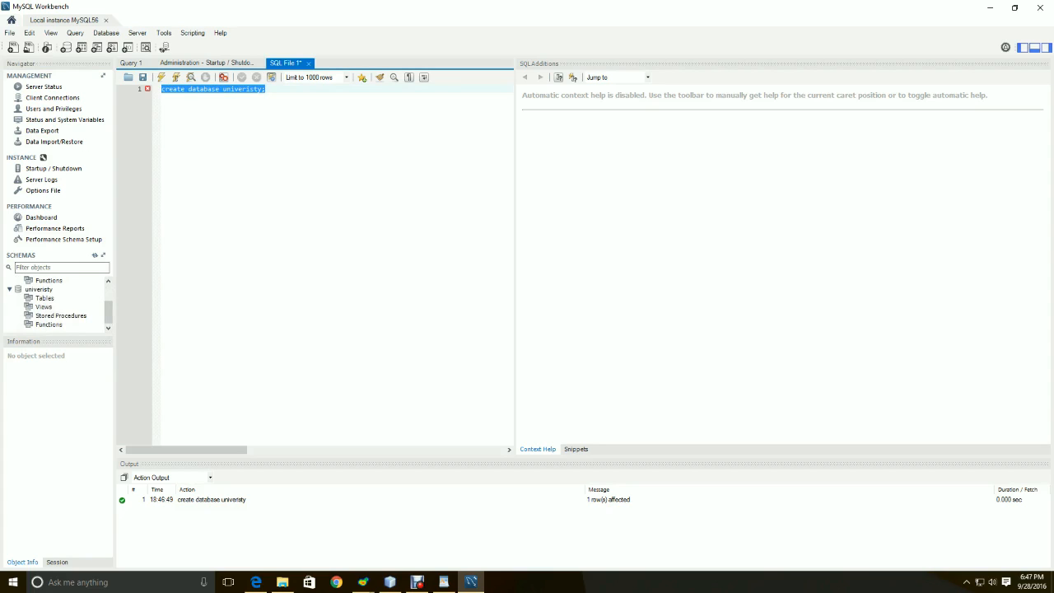
{"action": "left_click", "coordinate": [309, 63]}
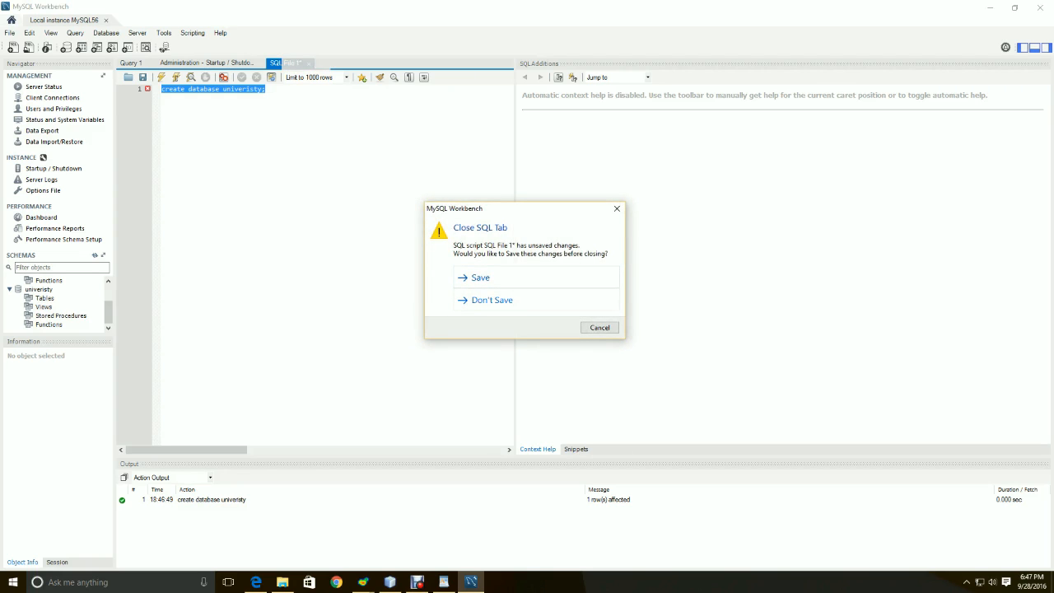
Discard SQL File 1 unsaved and run 'use university' in a new tab, getting an unknown-database error
{"action": "left_click", "coordinate": [491, 300]}
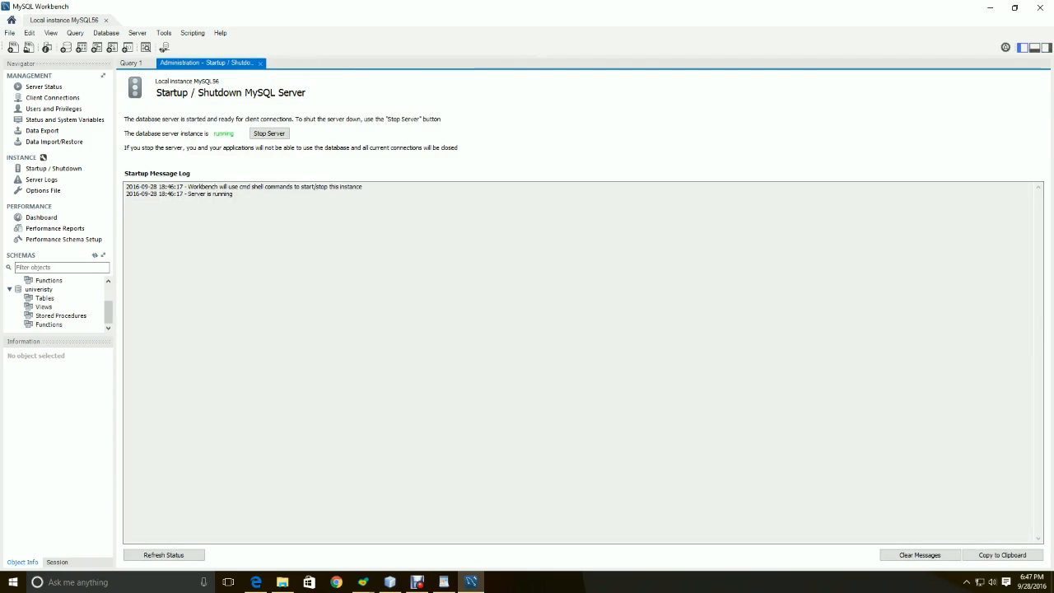
{"action": "left_click", "coordinate": [40, 289]}
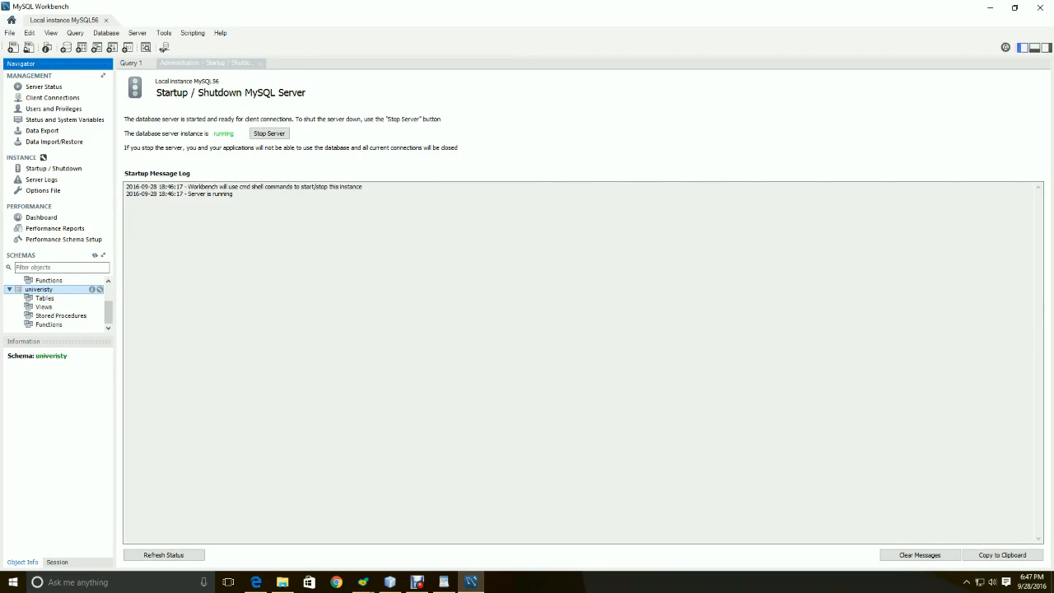
{"action": "left_click", "coordinate": [12, 47]}
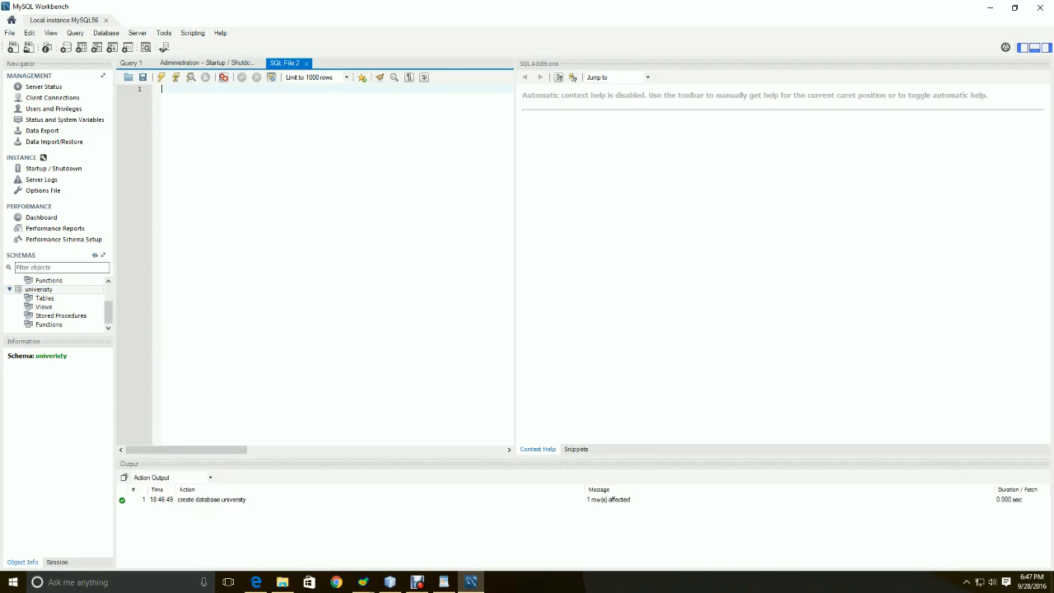
{"action": "type", "text": "use university;"}
{"action": "left_click", "coordinate": [161, 77]}
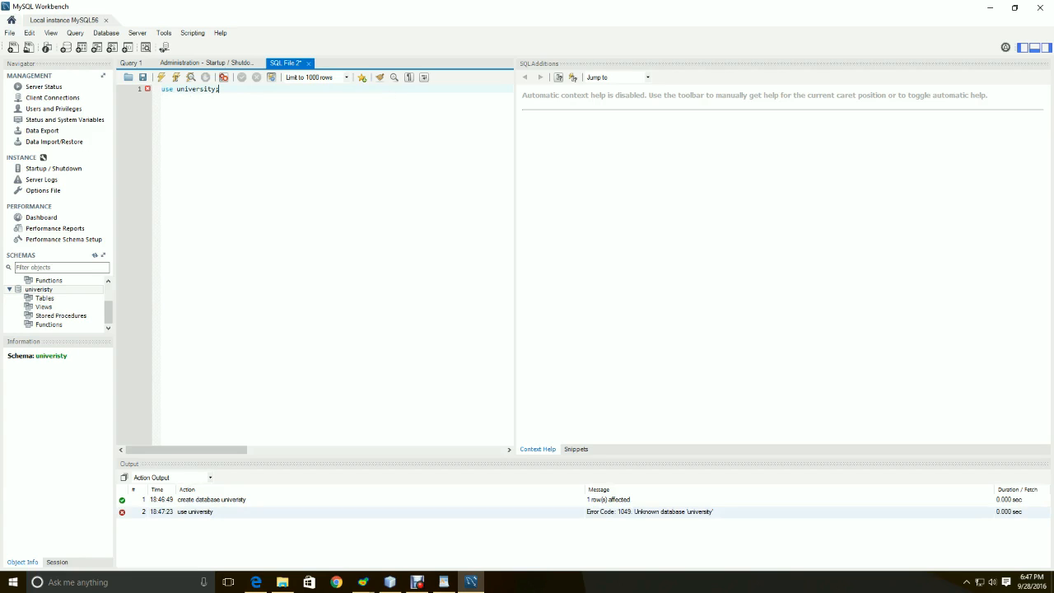
{"action": "left_click", "coordinate": [649, 512]}
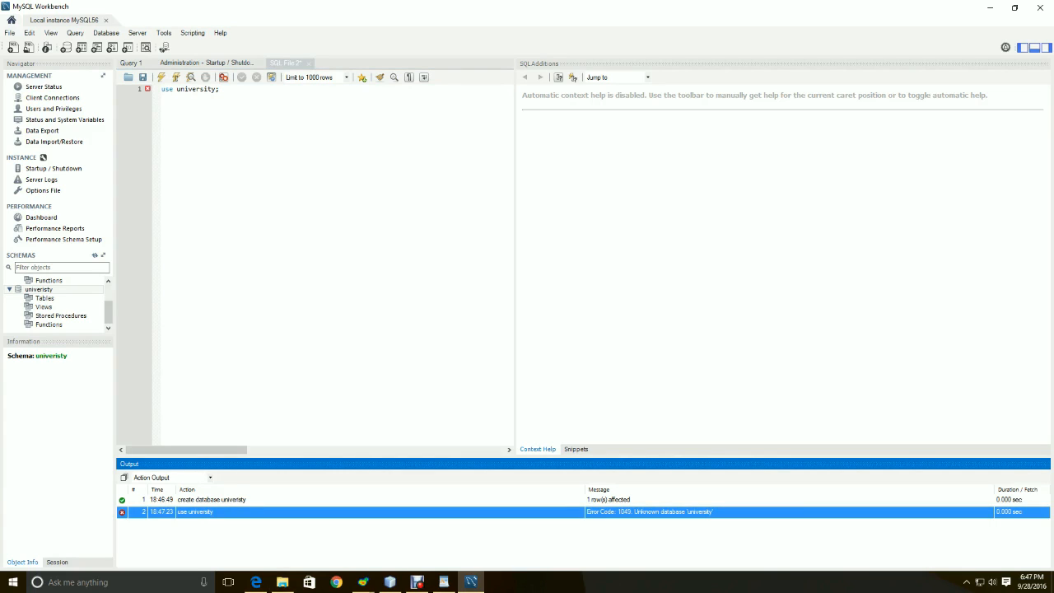
Correct the name to univeristy, rerun the use statement, and expand the univeristy schema
{"action": "left_click", "coordinate": [203, 89]}
{"action": "key", "text": "BackSpace"}
{"action": "type", "text": "s"}
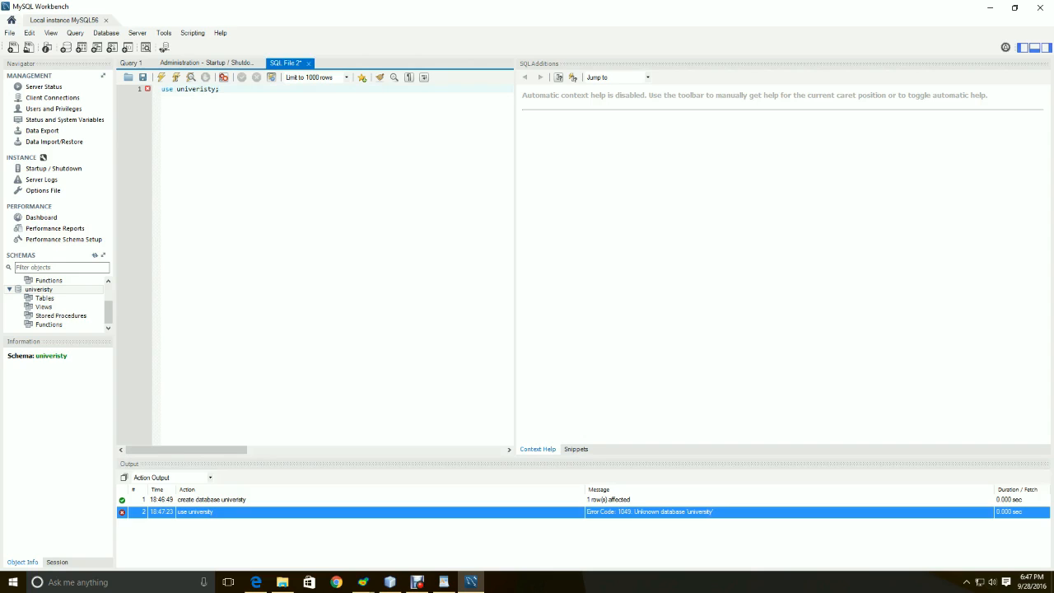
{"action": "key", "text": "ctrl+Return"}
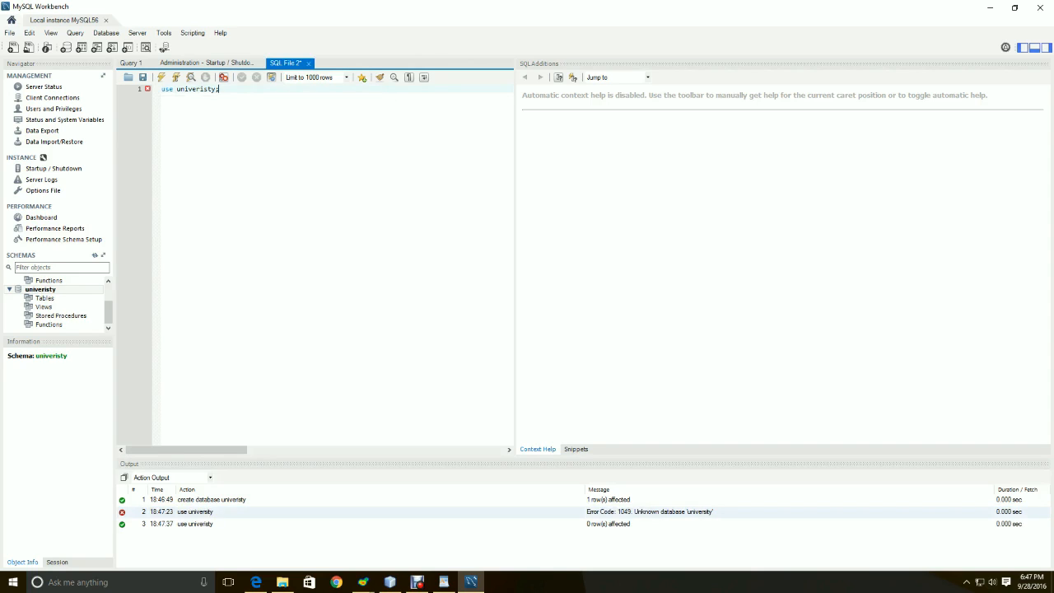
{"action": "left_click", "coordinate": [41, 289]}
{"action": "left_click", "coordinate": [9, 289]}
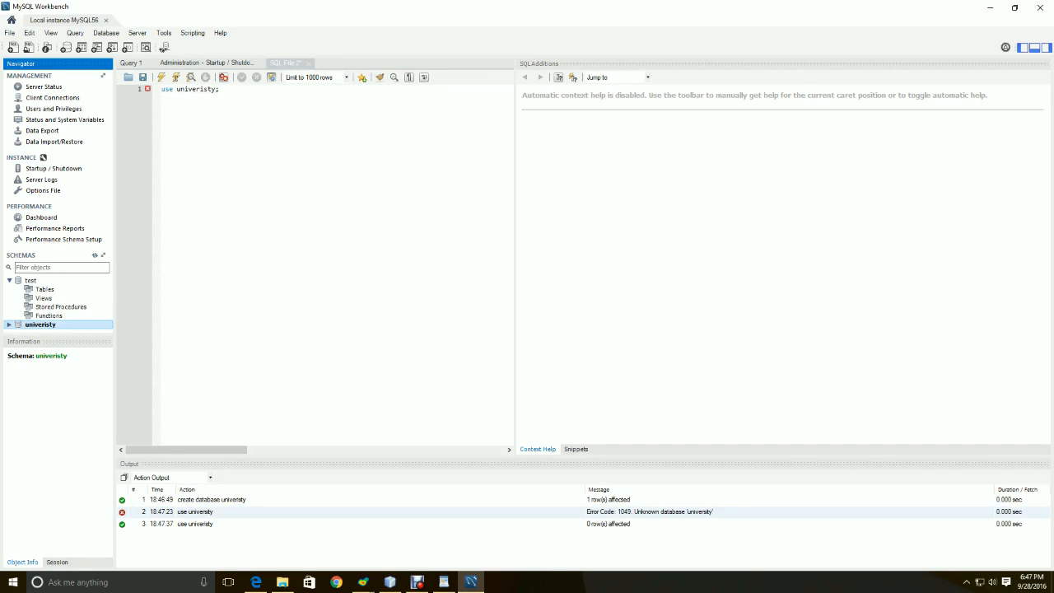
{"action": "left_click", "coordinate": [9, 324]}
{"action": "left_click", "coordinate": [107, 327]}
{"action": "left_click", "coordinate": [107, 327]}
{"action": "left_click", "coordinate": [108, 328]}
{"action": "left_click", "coordinate": [108, 327]}
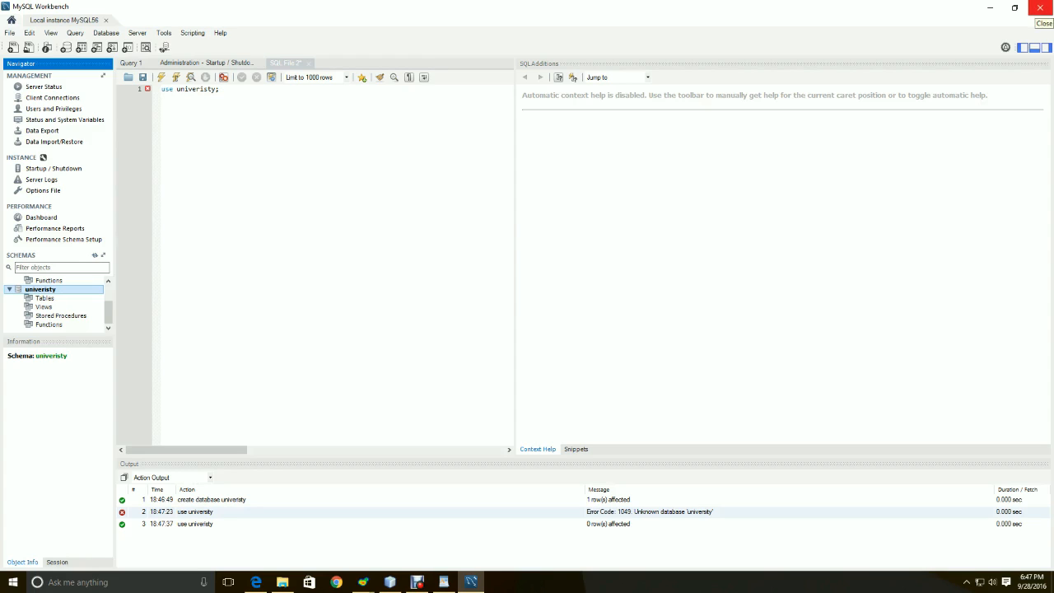
Close MySQL Workbench and bring Debut Video Capture to the front
{"action": "left_click", "coordinate": [1039, 7]}
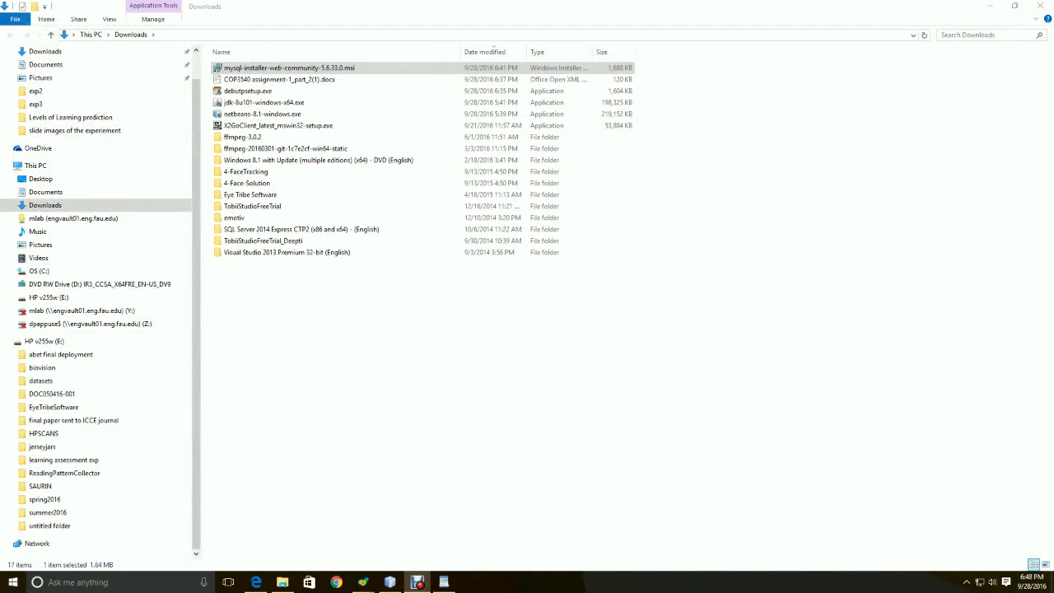
{"action": "left_click", "coordinate": [417, 582]}
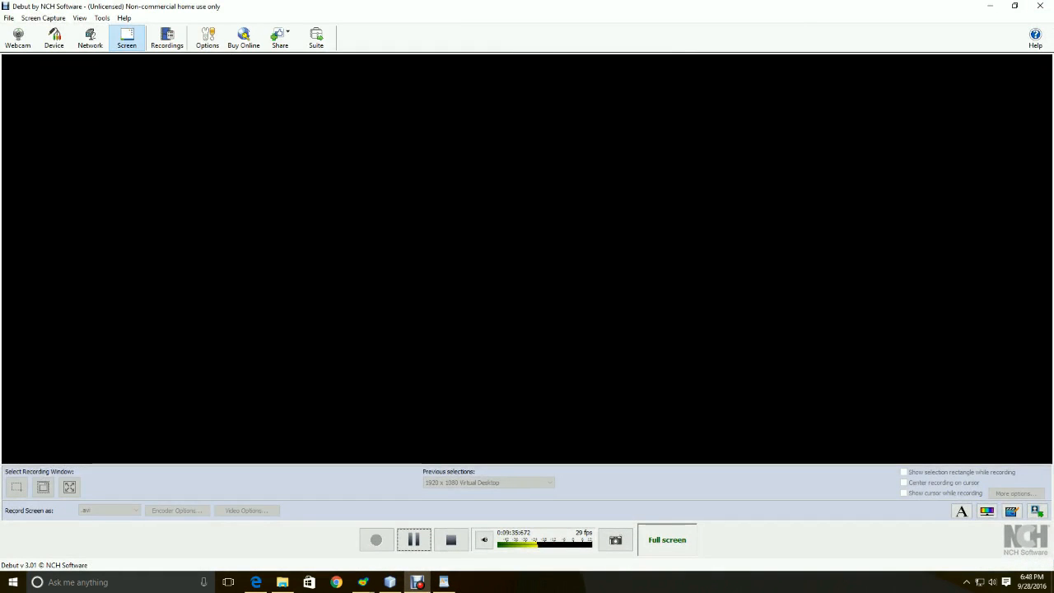